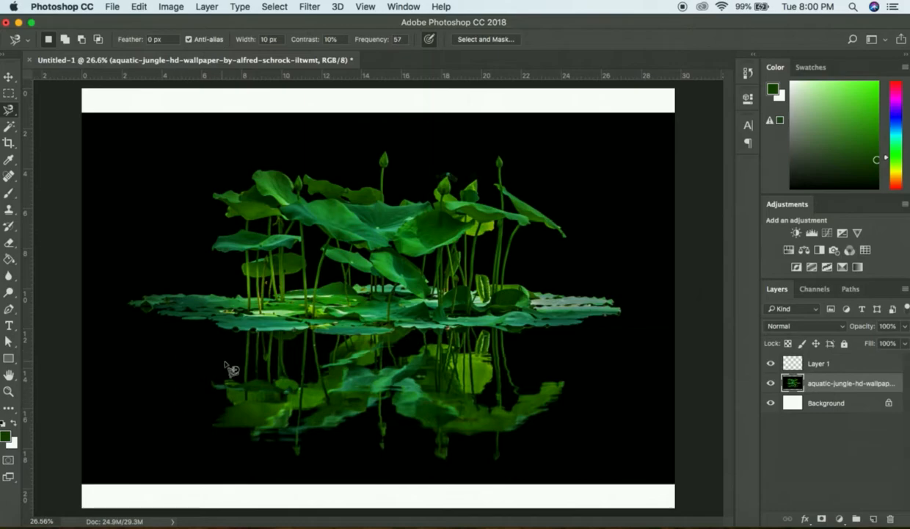
Step: Outline the plants' reflection below the lily pads with the Magnetic Lasso, delete it from the wallpaper layer and deselect
scroll(279, 373, "up", 1)
scroll(279, 373, "down", 1)
scroll(279, 373, "up", 3)
scroll(279, 373, "down", 1)
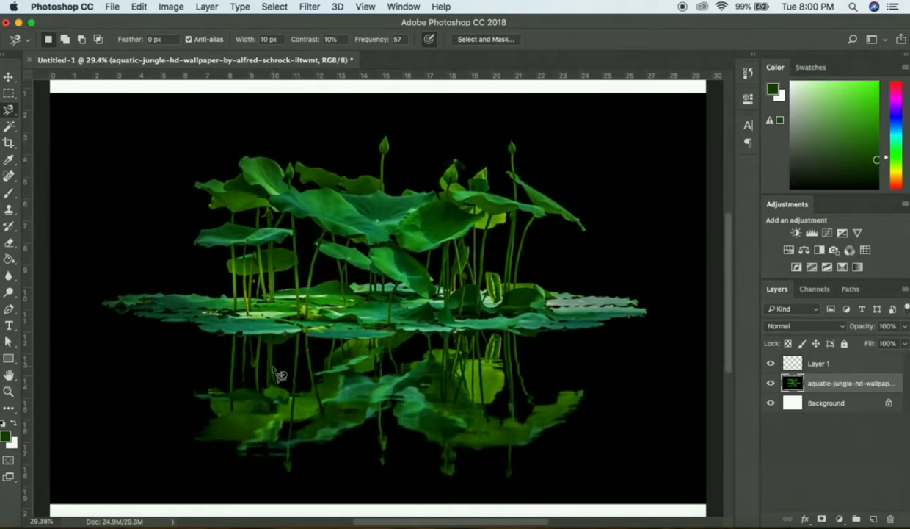
scroll(279, 375, "down", 3)
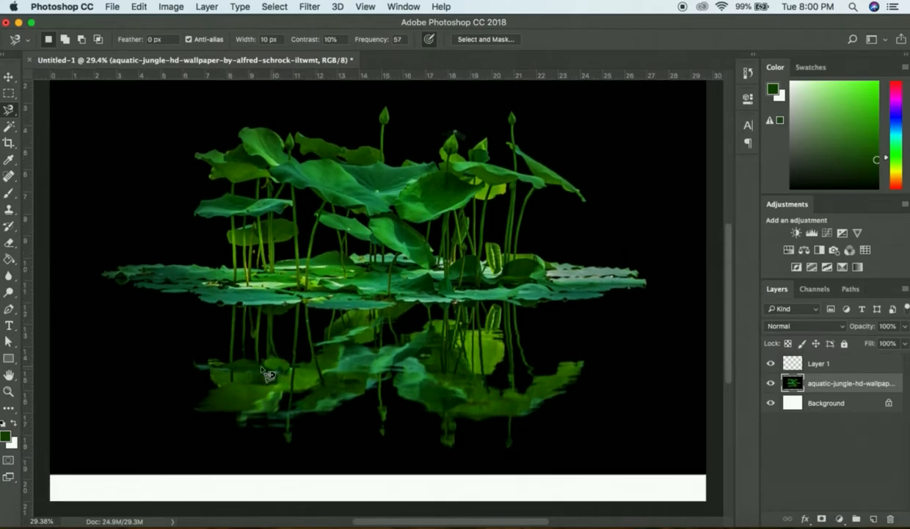
scroll(237, 328, "up", 2)
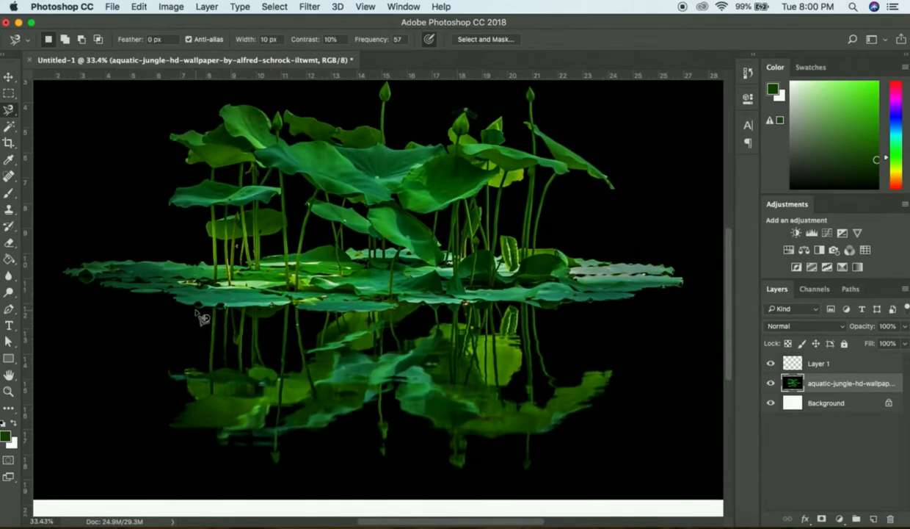
scroll(197, 316, "up", 4)
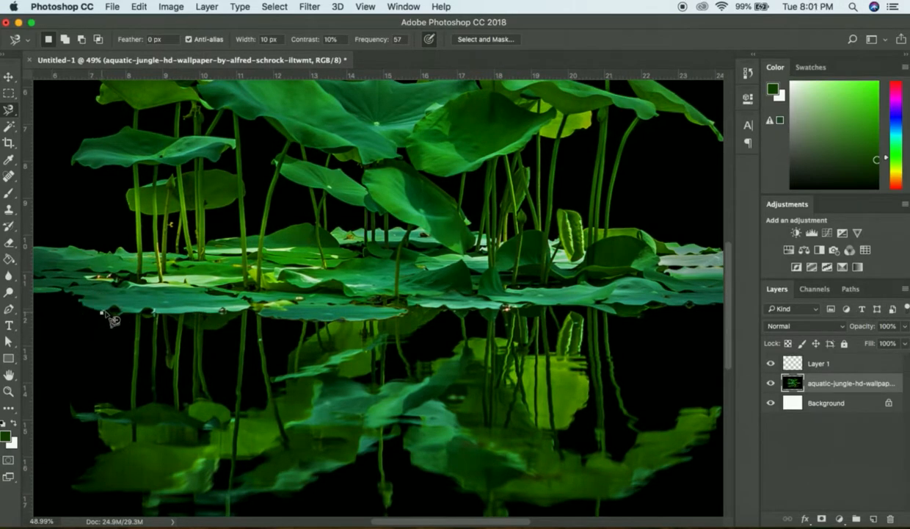
mouse_move(116, 317)
left_mouse_down()
mouse_move(229, 314)
mouse_move(314, 331)
mouse_move(406, 323)
mouse_move(419, 311)
mouse_move(701, 315)
left_mouse_up()
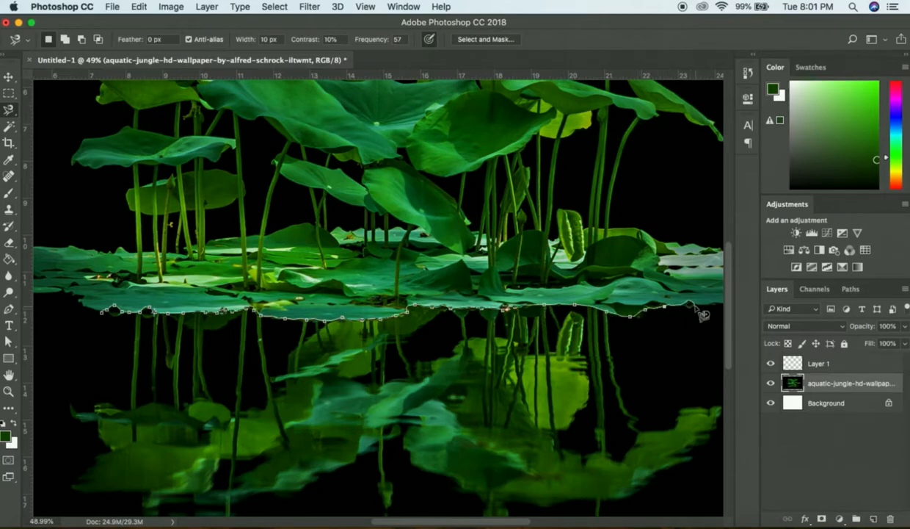
scroll(703, 316, "down", 3)
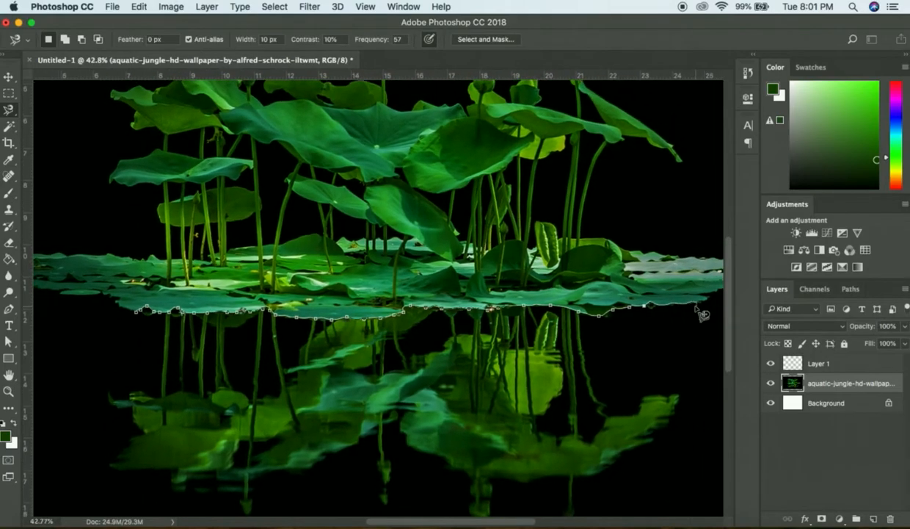
mouse_move(707, 312)
left_mouse_down()
mouse_move(715, 397)
mouse_move(684, 487)
mouse_move(660, 500)
left_mouse_up()
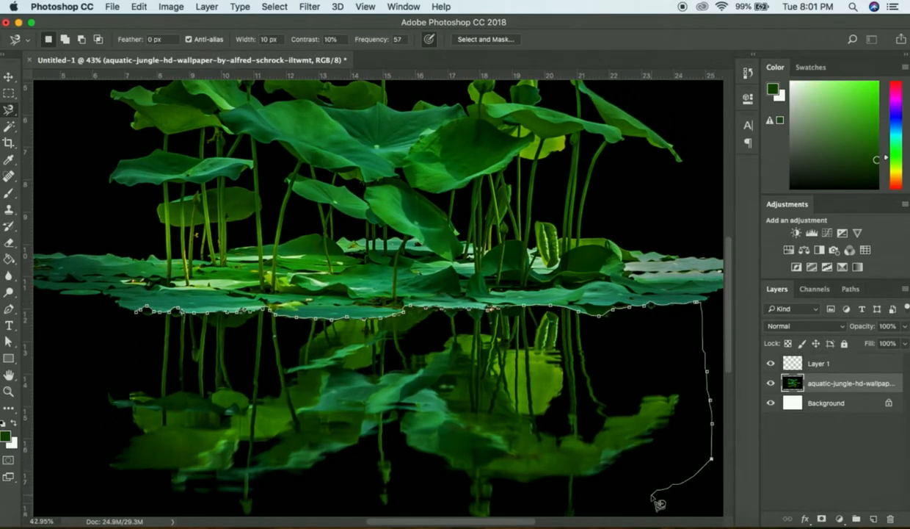
scroll(660, 502, "down", 2)
scroll(657, 501, "up", 3)
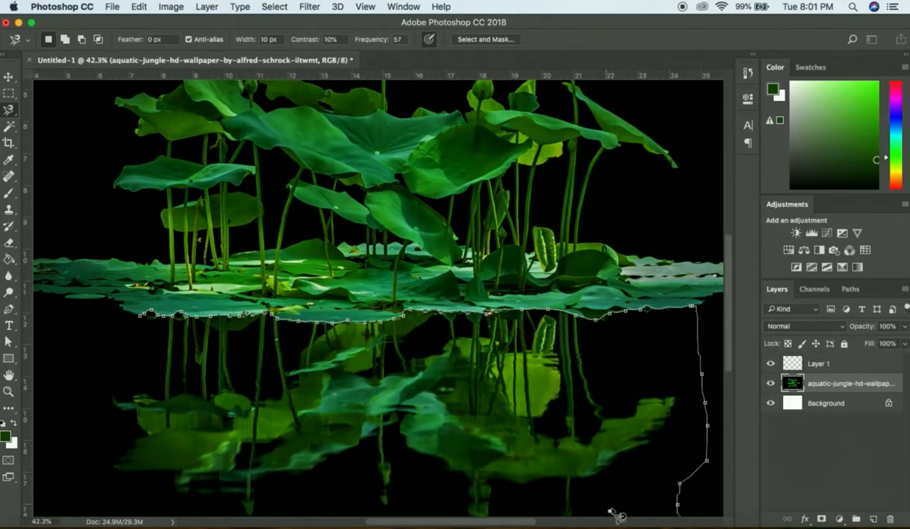
scroll(619, 515, "down", 4)
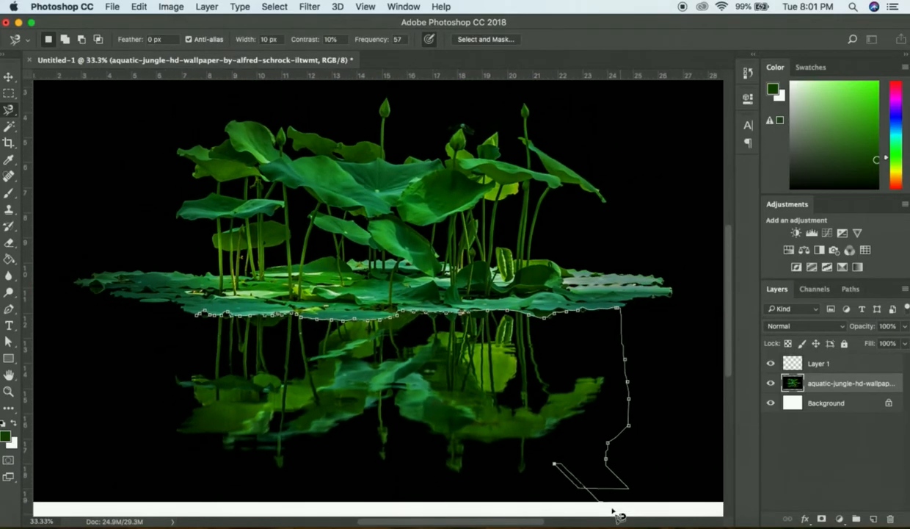
mouse_move(587, 514)
left_mouse_down()
mouse_move(511, 492)
mouse_move(482, 501)
mouse_move(200, 498)
mouse_move(120, 428)
mouse_move(178, 354)
left_mouse_up()
left_click(209, 322)
scroll(571, 339, "down", 1)
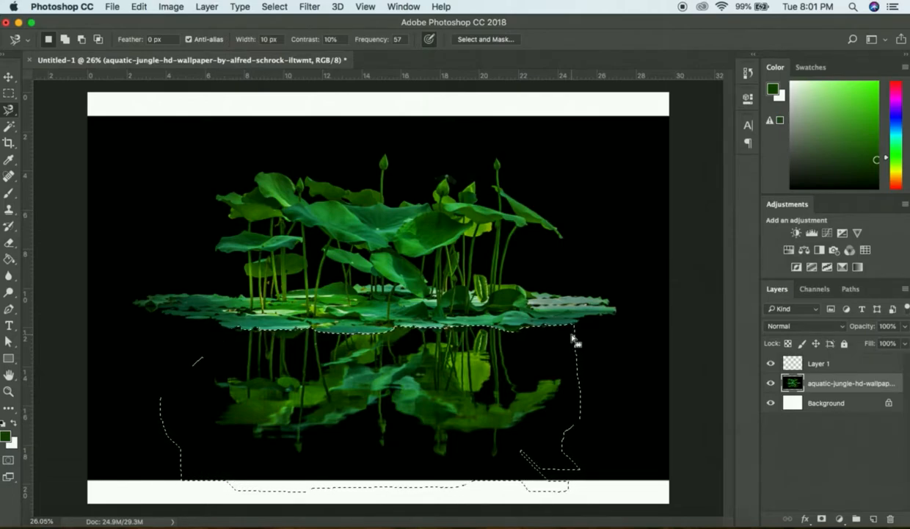
key("BackSpace")
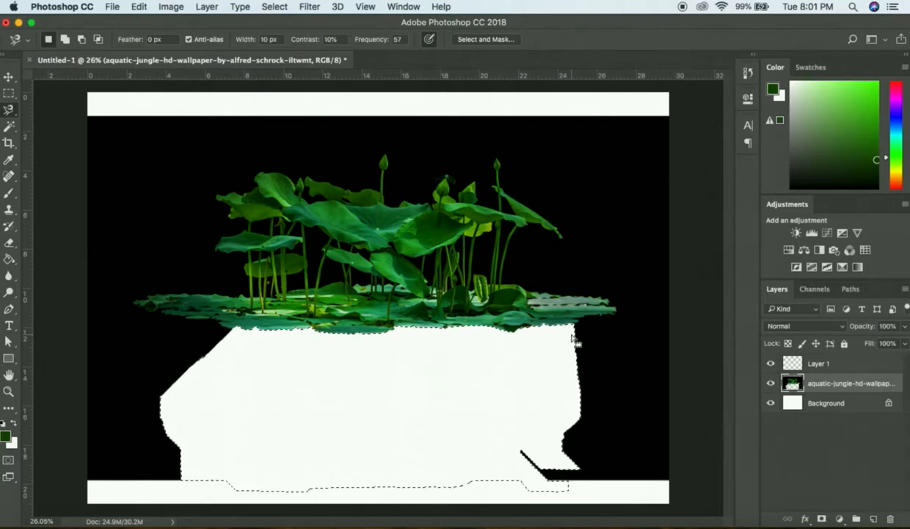
key("super+d")
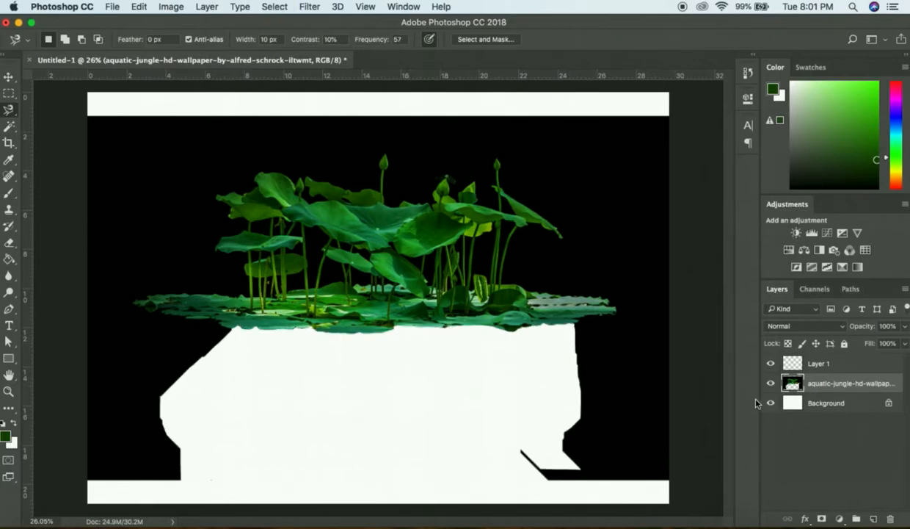
Step: Fill the erased area below the lily pads with the default black on the wallpaper layer using the Paint Bucket
left_click(850, 371)
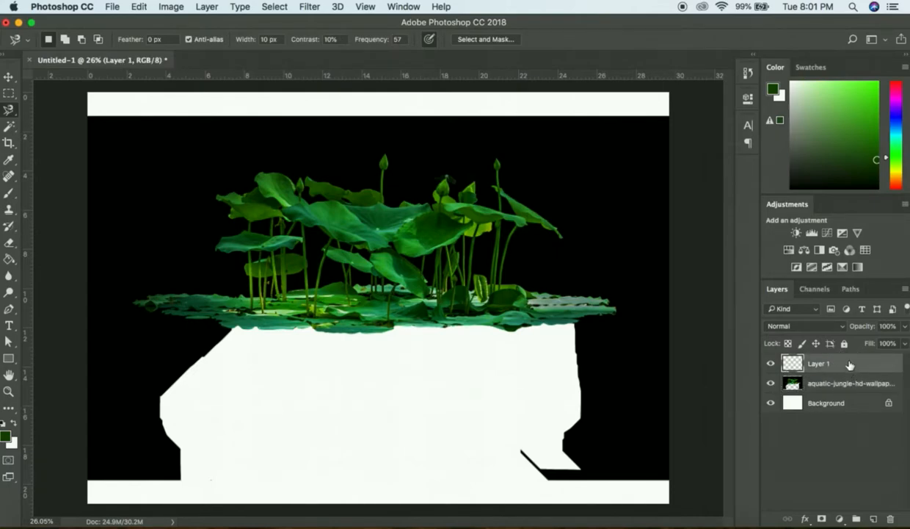
left_click(825, 389)
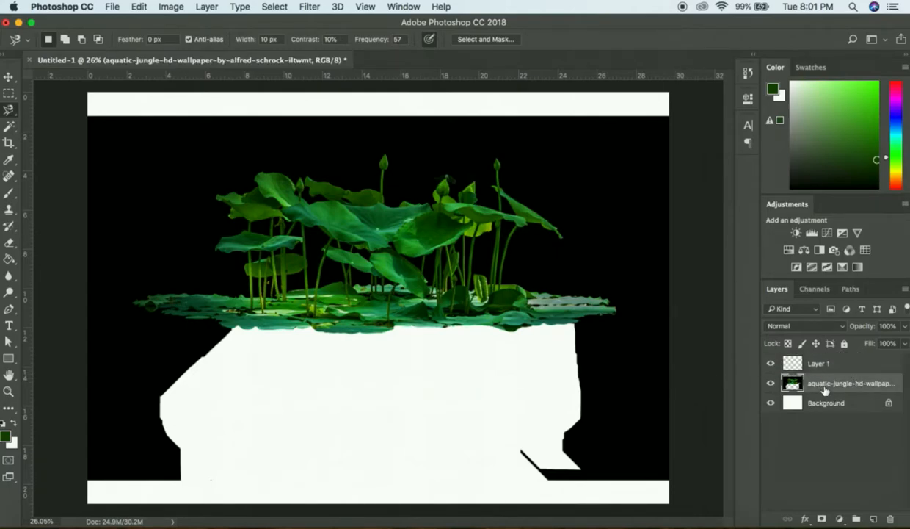
mouse_move(14, 263)
left_mouse_down()
mouse_move(16, 254)
mouse_move(46, 267)
left_mouse_up()
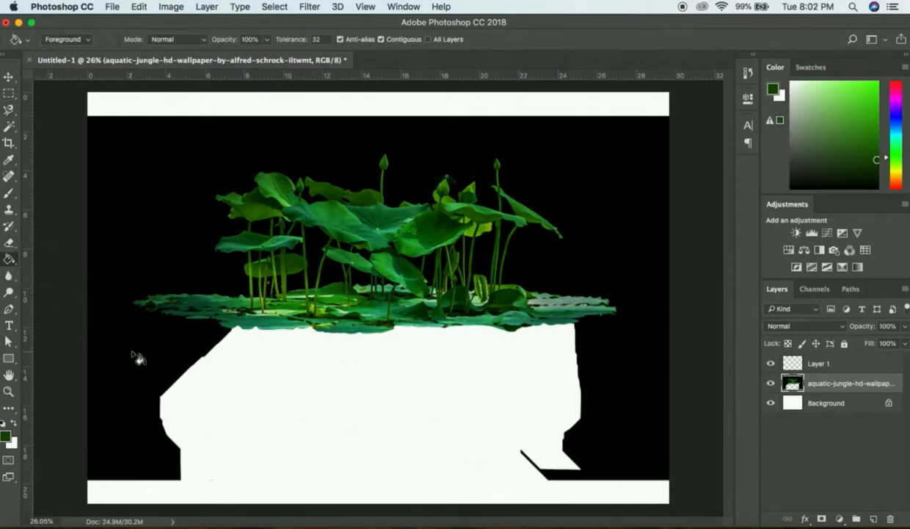
key("d")
left_click(281, 378)
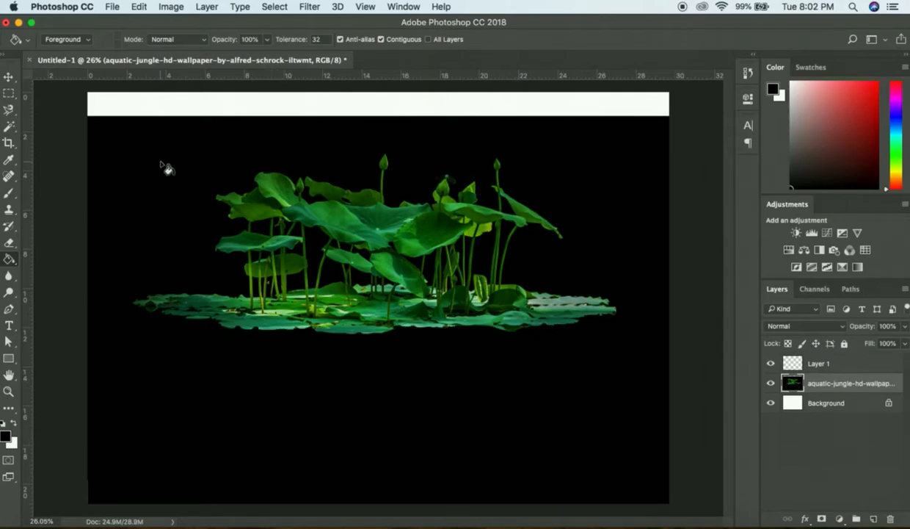
Step: Select the black background around the plants with the Magic Wand and delete it from the wallpaper layer
left_click(8, 76)
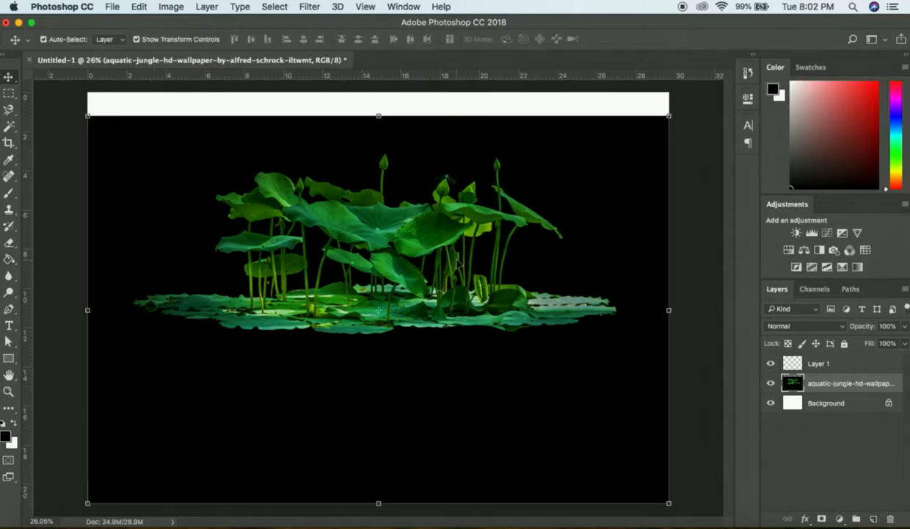
scroll(457, 262, "down", 3)
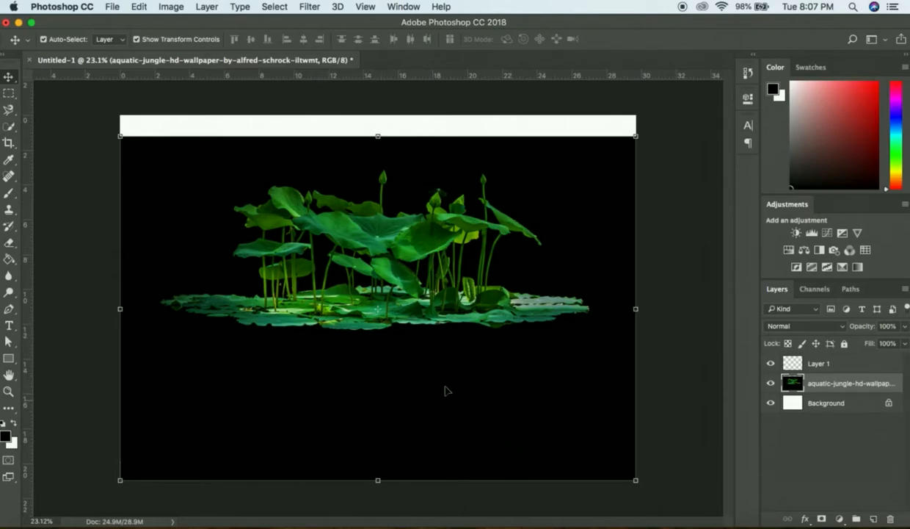
left_click(11, 127)
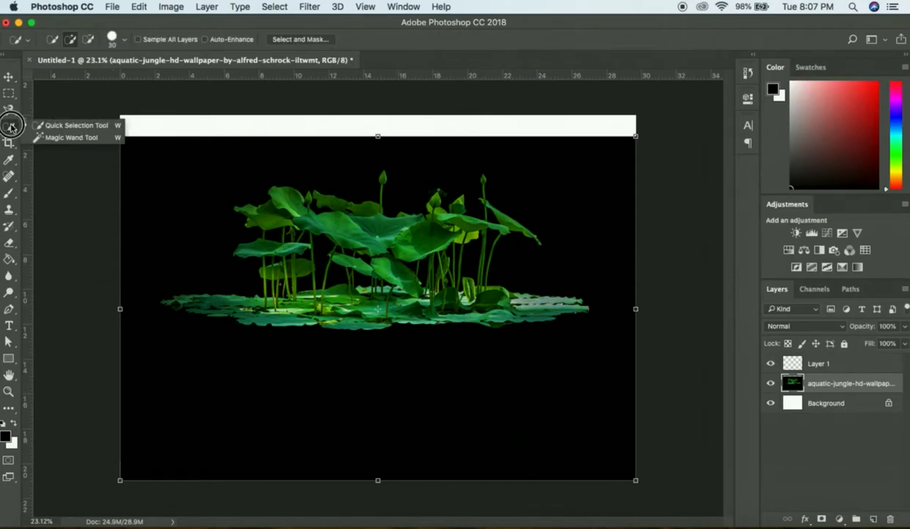
left_click(52, 138)
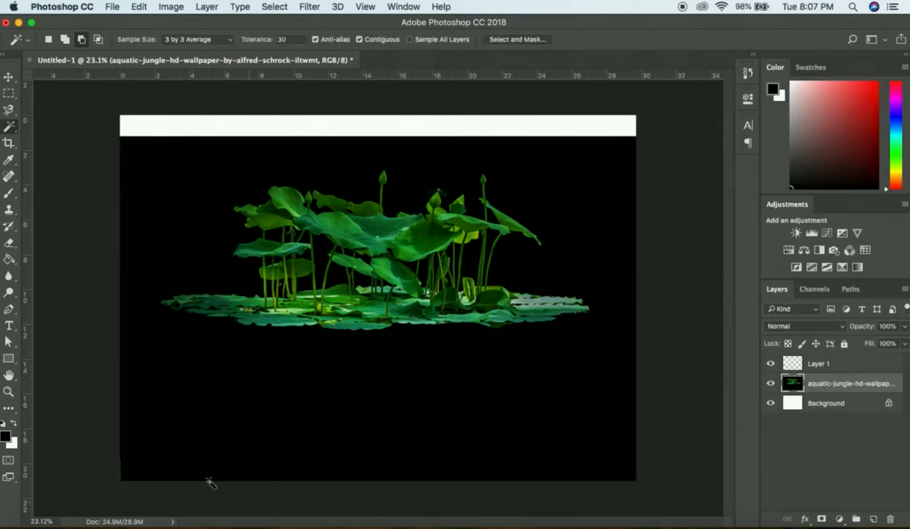
left_click(276, 385)
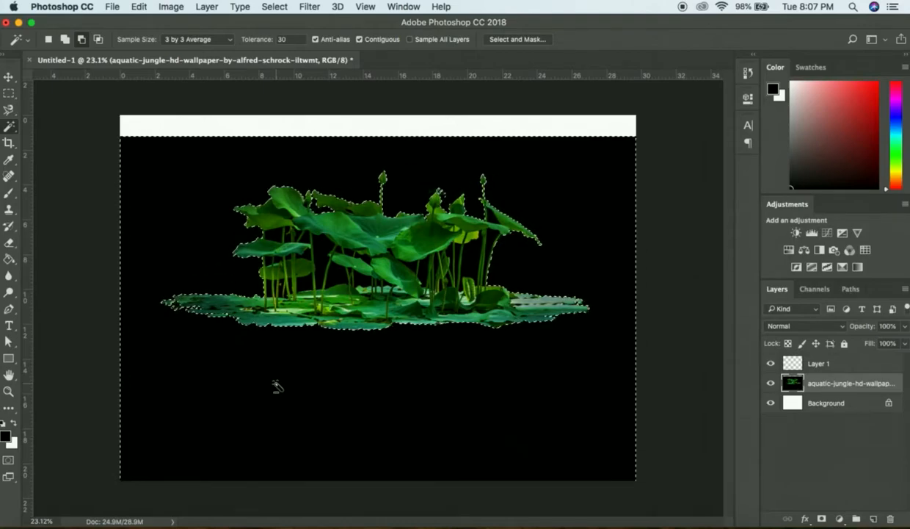
key("Delete")
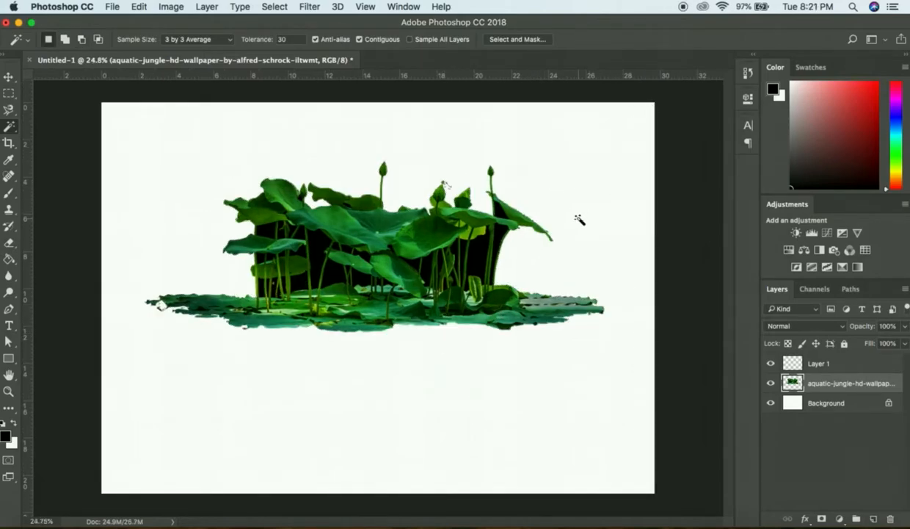
Step: Examine the cut-out plants up close, checking the leaf edges and the gaps between the stems
scroll(579, 220, "up", 5)
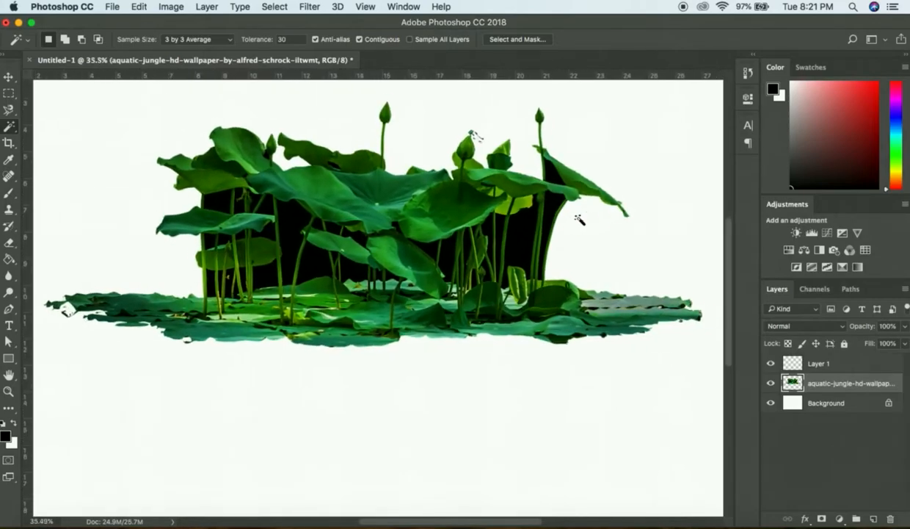
scroll(579, 219, "up", 1)
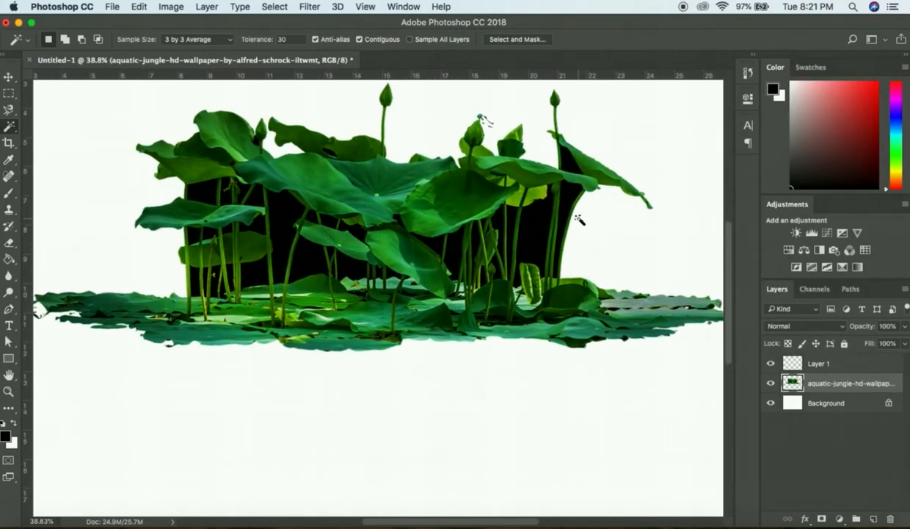
scroll(579, 220, "right", 5)
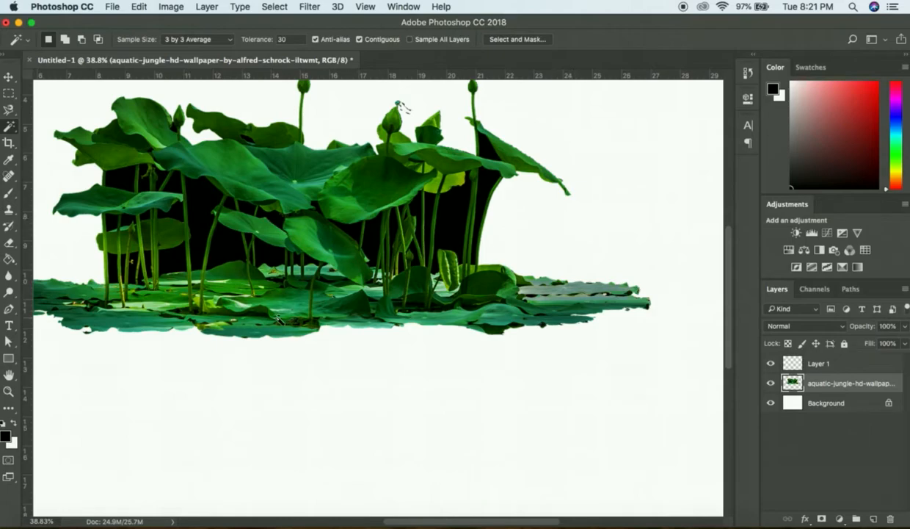
scroll(278, 320, "left", 6)
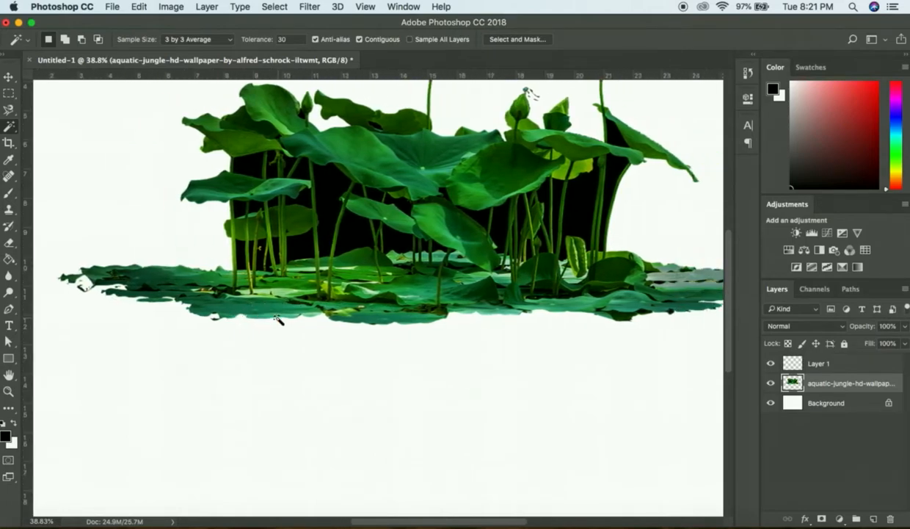
scroll(279, 320, "up", 3)
scroll(279, 320, "right", 3)
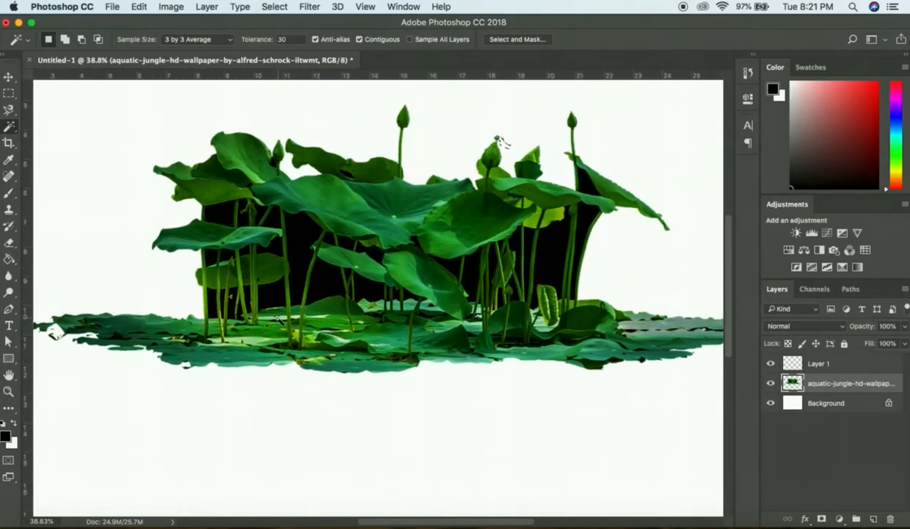
scroll(278, 319, "up", 2)
scroll(278, 319, "right", 3)
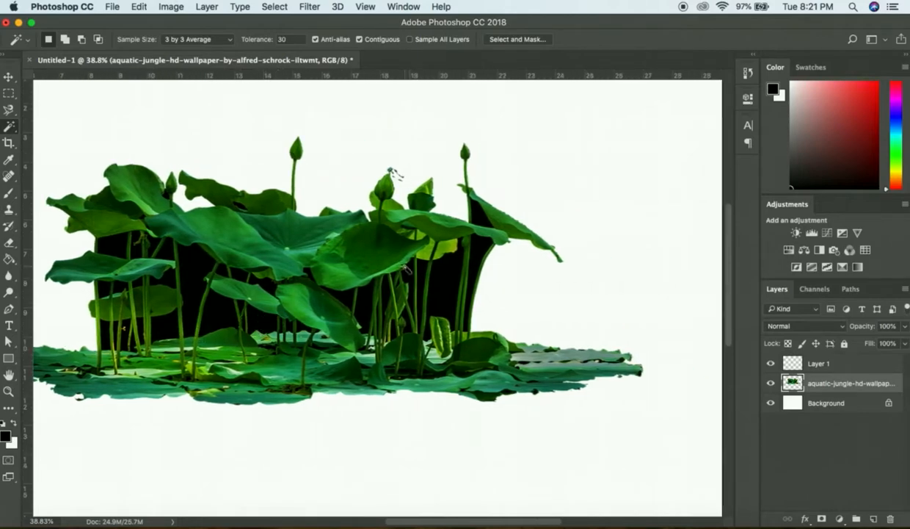
scroll(519, 213, "up", 5)
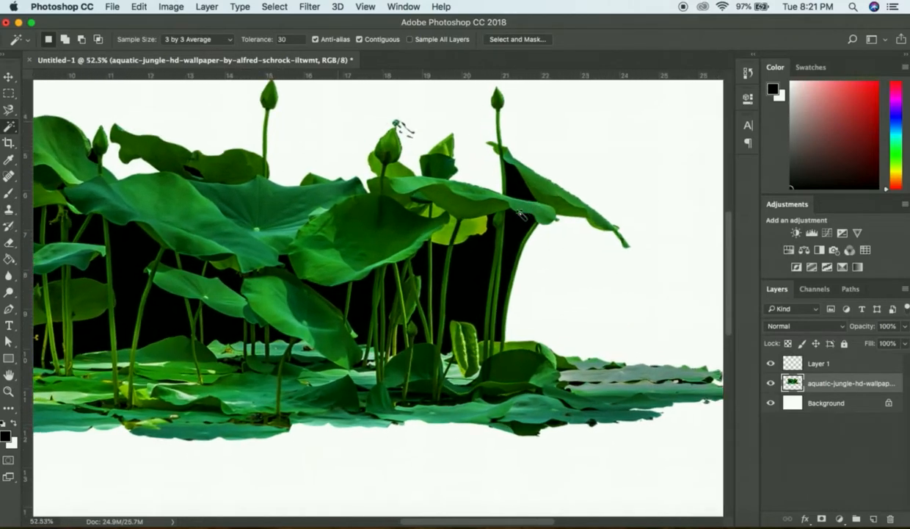
scroll(519, 214, "up", 3)
scroll(519, 213, "right", 6)
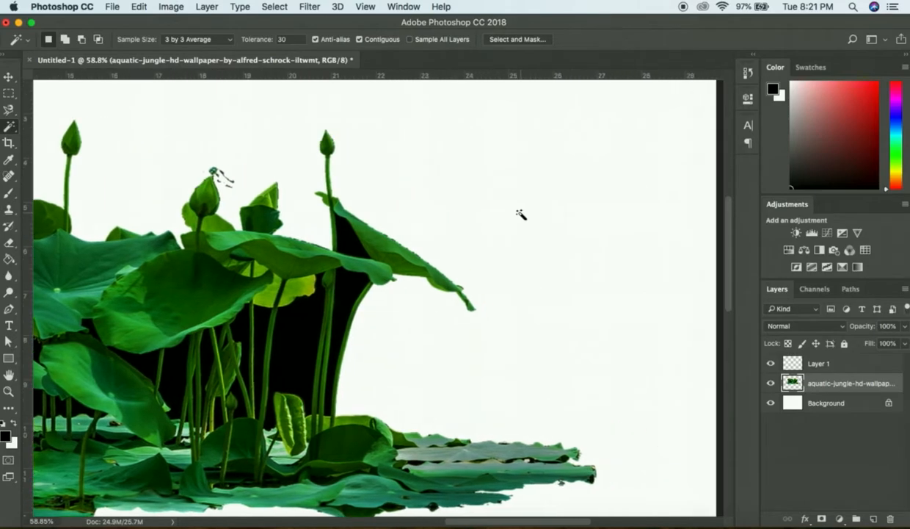
scroll(441, 243, "up", 5)
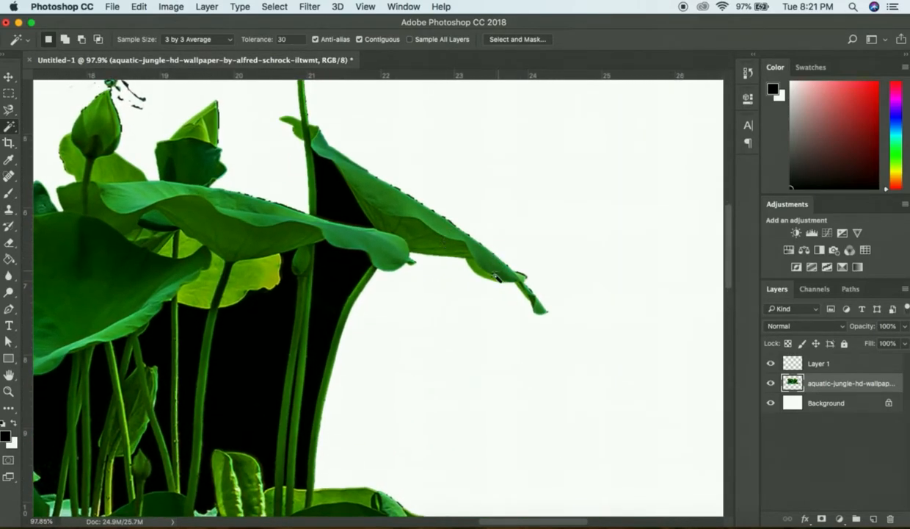
scroll(494, 314, "down", 4)
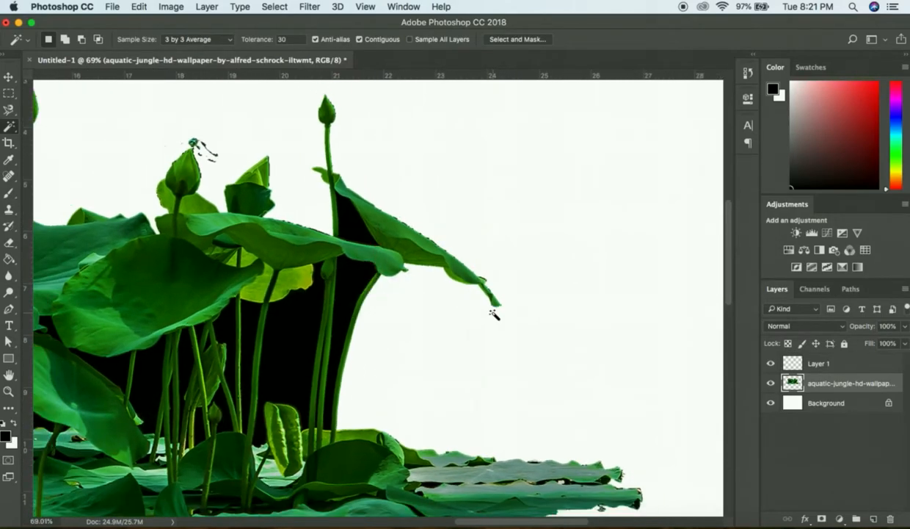
scroll(494, 314, "down", 3)
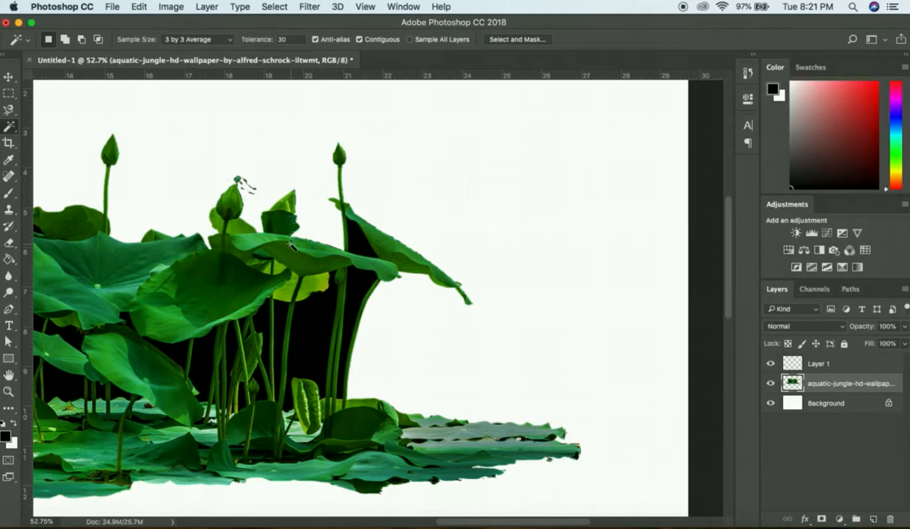
scroll(399, 206, "up", 5)
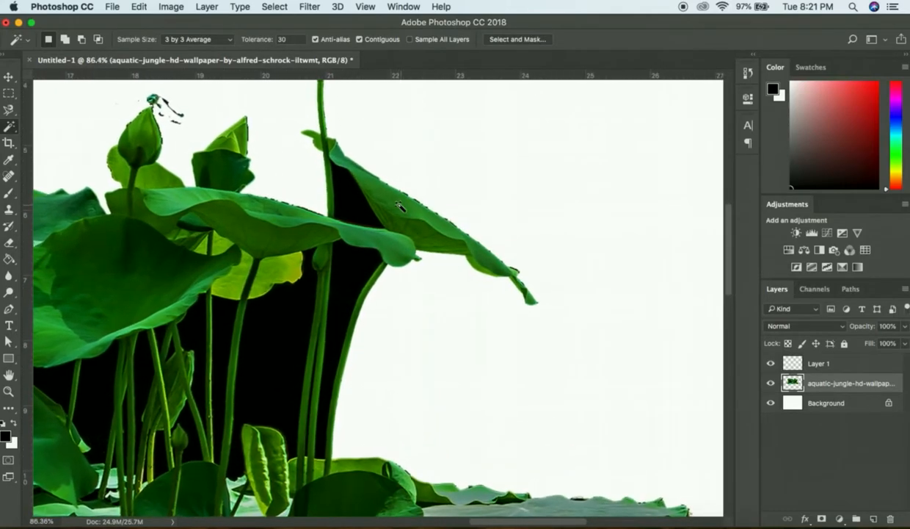
scroll(399, 205, "down", 3)
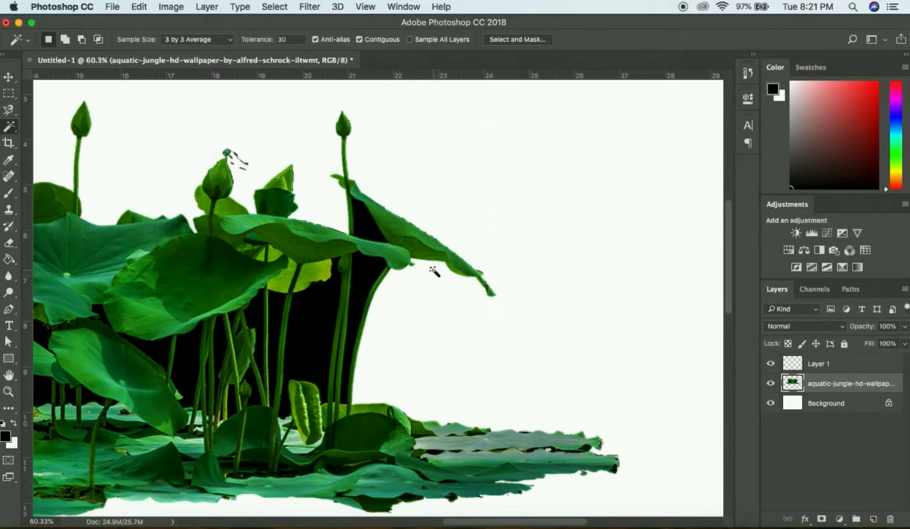
Step: Select the emptied area around the plants with the Magic Wand, restore its black background on the wallpaper layer and deselect
left_click(438, 276)
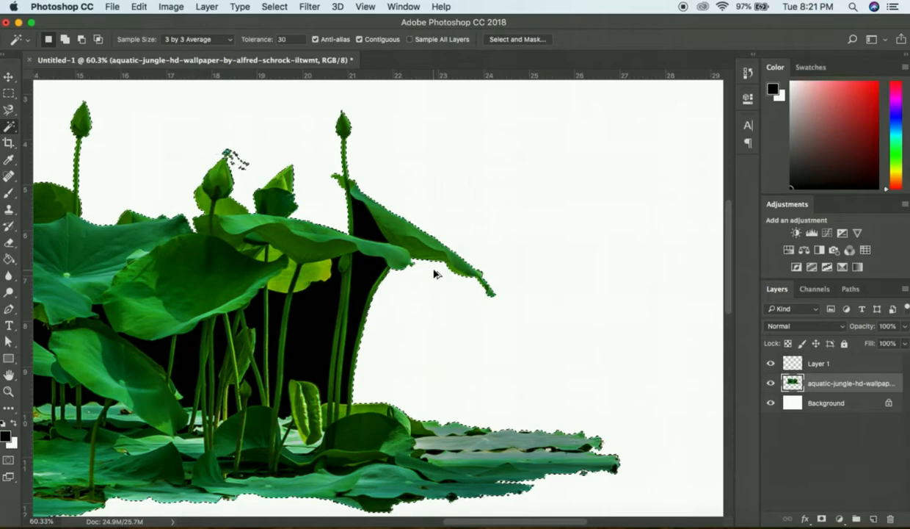
key("alt+BackSpace")
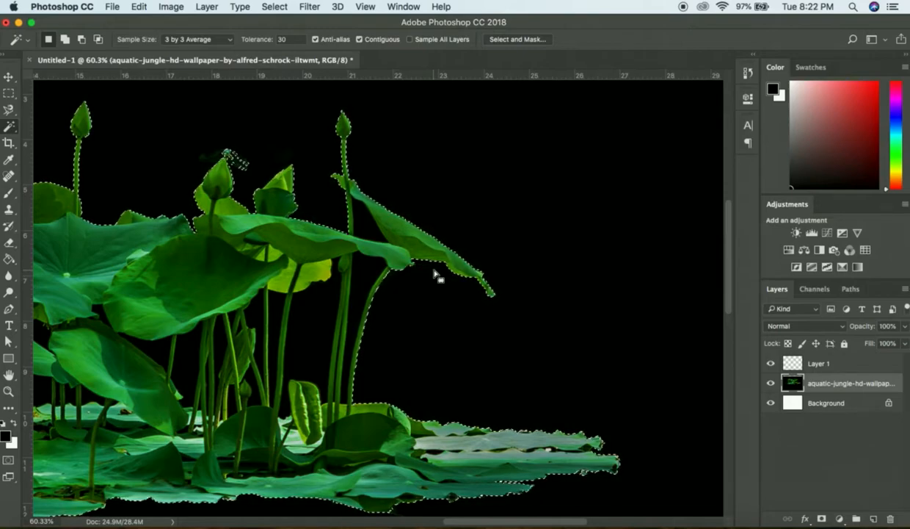
key("super+d")
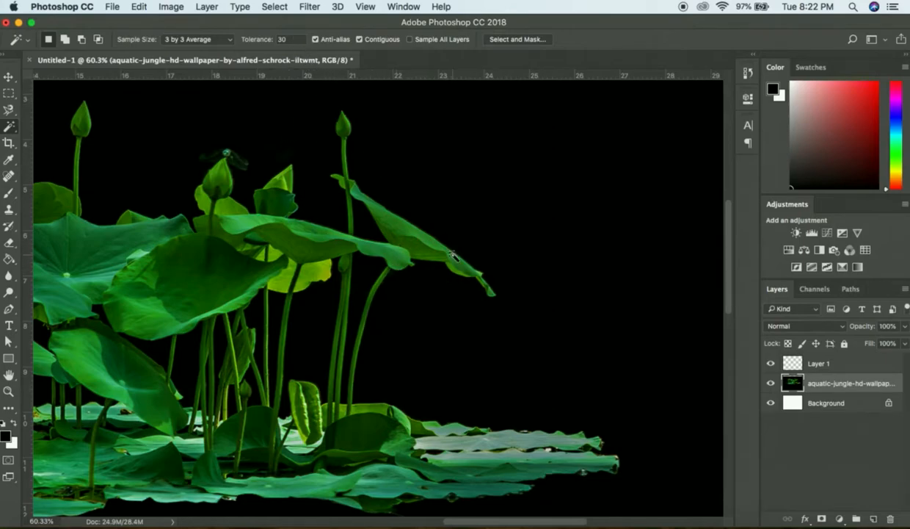
Step: Try deleting the black background around the plants with the Magic Wand at tolerance 35, deselect, and check the leaf edges
scroll(453, 255, "up", 3)
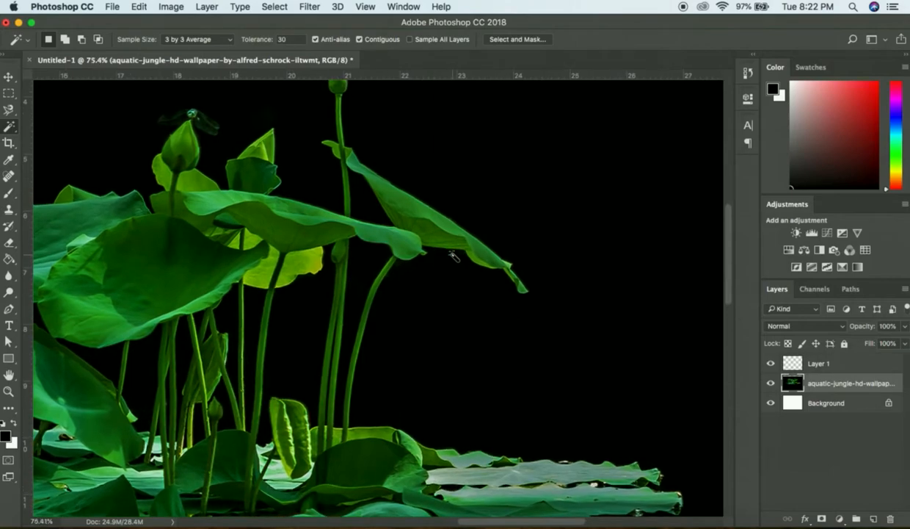
scroll(453, 255, "up", 3)
scroll(453, 255, "right", 2)
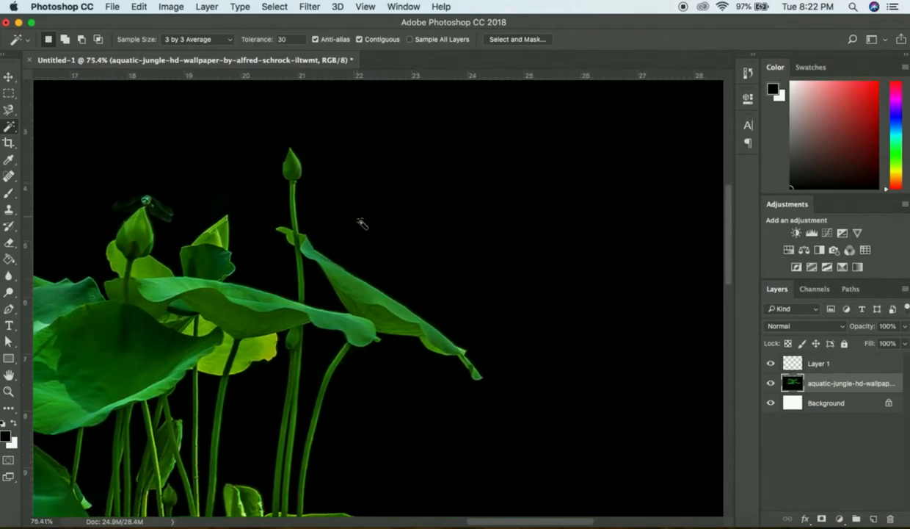
double_click(284, 39)
type("10")
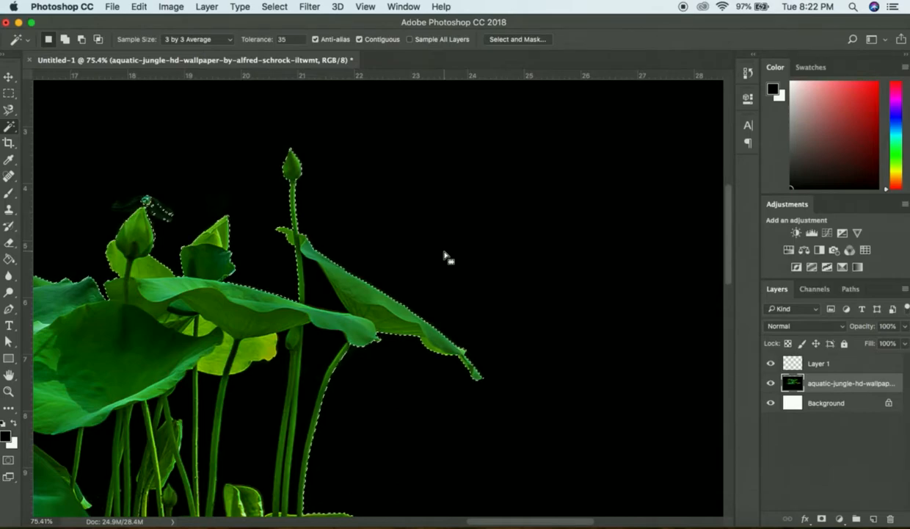
key("Delete")
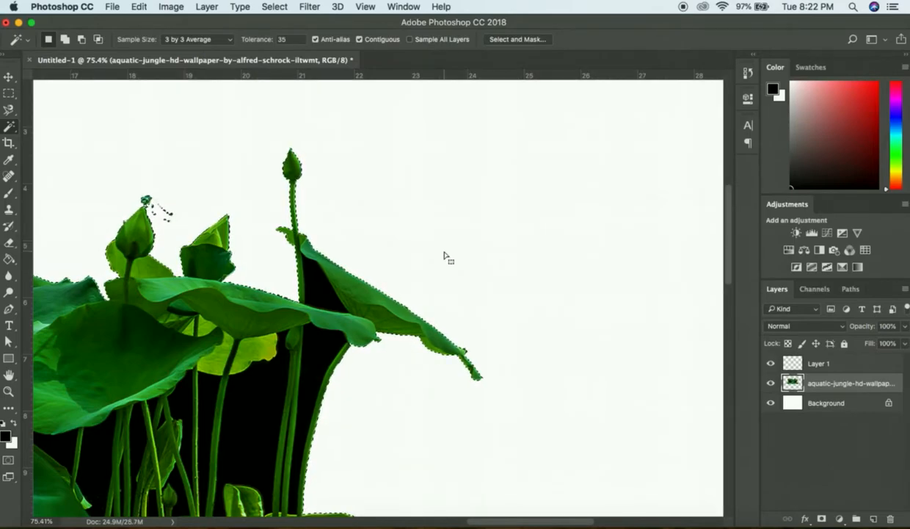
key("super+d")
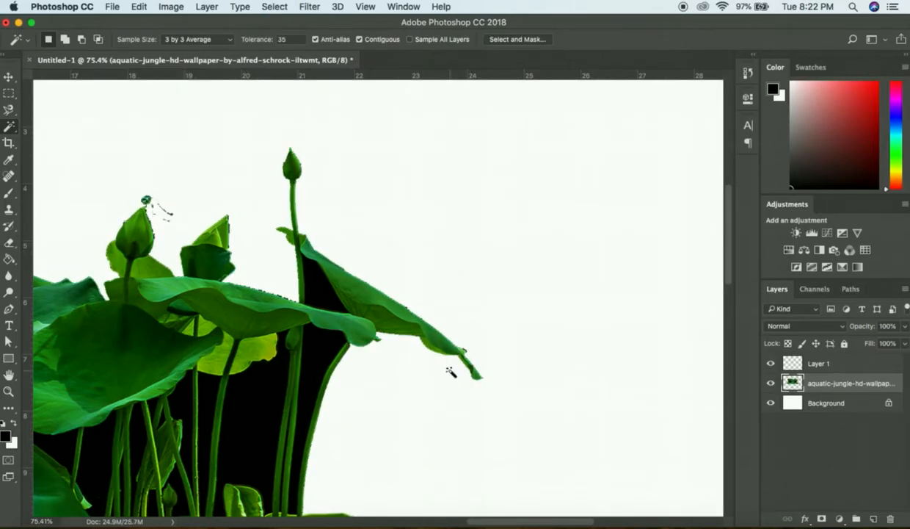
scroll(451, 372, "up", 4)
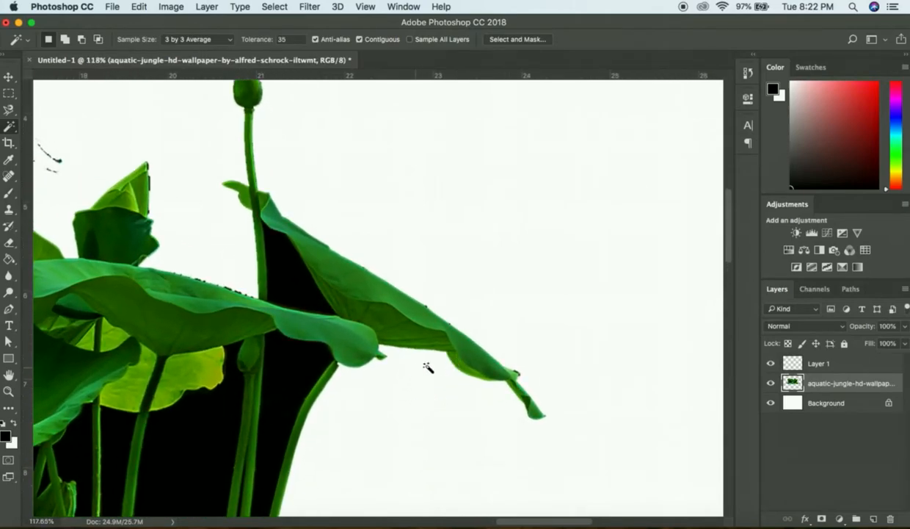
scroll(465, 398, "down", 4)
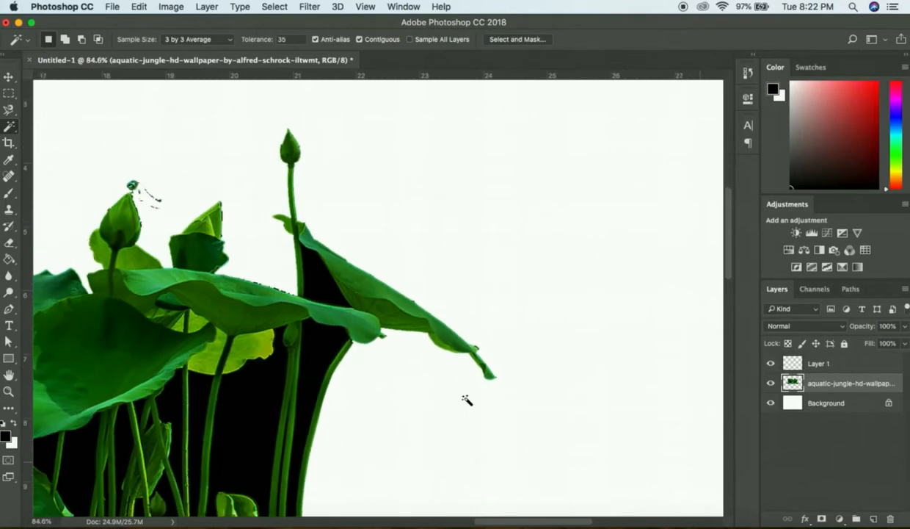
scroll(466, 399, "down", 2)
scroll(465, 399, "down", 2)
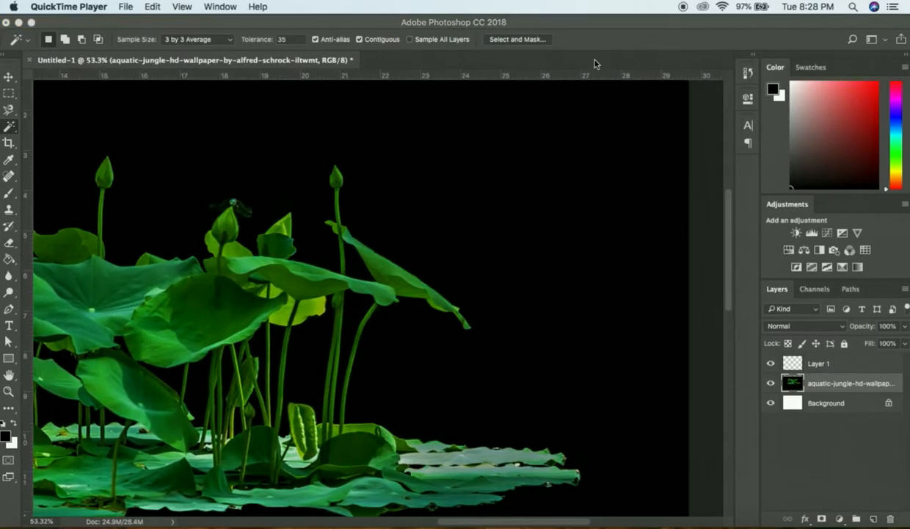
Step: Set the Magic Wand tolerance to 50, select the black background around the plants, delete it and deselect
left_click(650, 49)
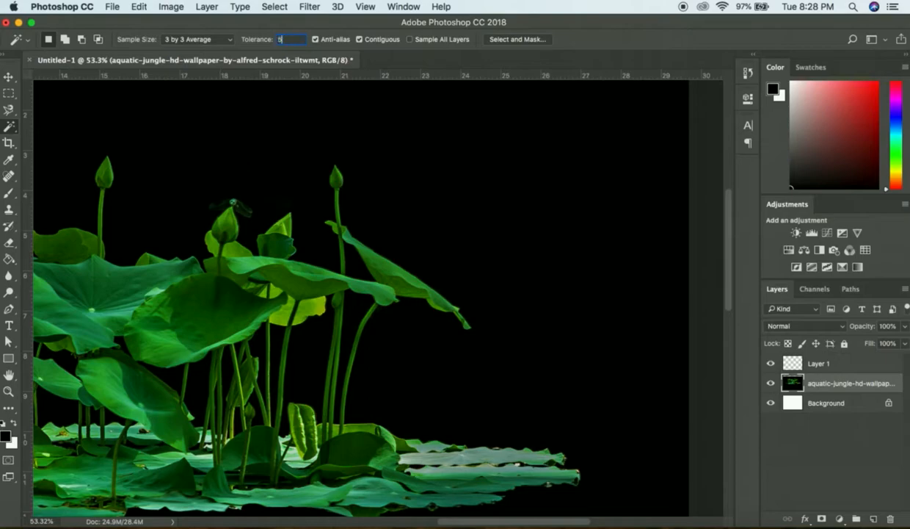
left_click(277, 39)
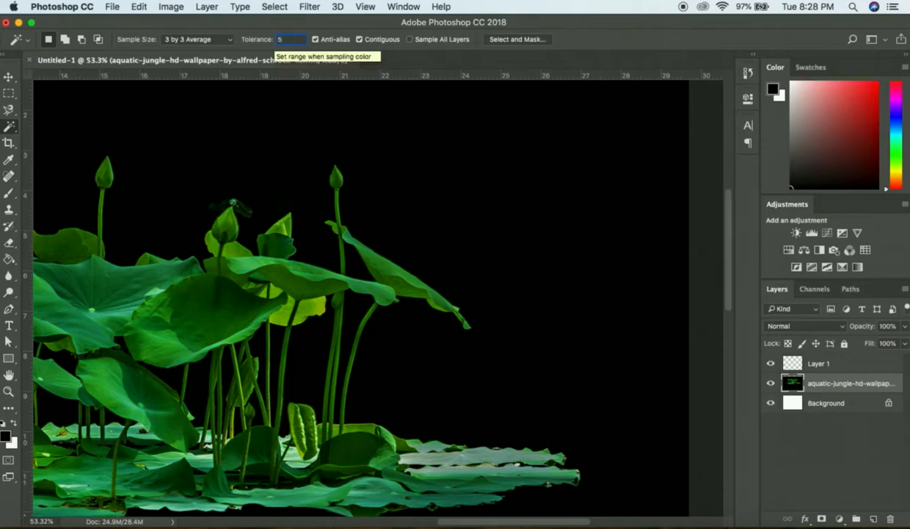
left_click(424, 204)
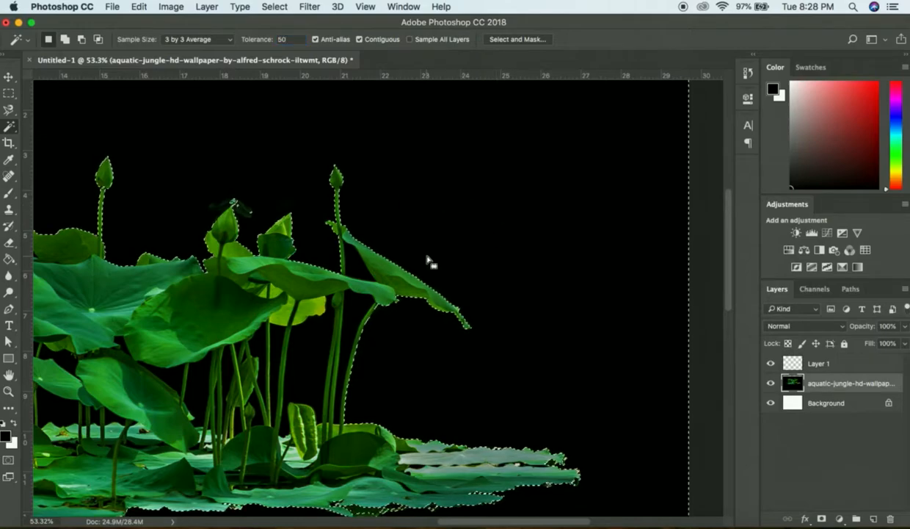
key("Delete")
key("super+d")
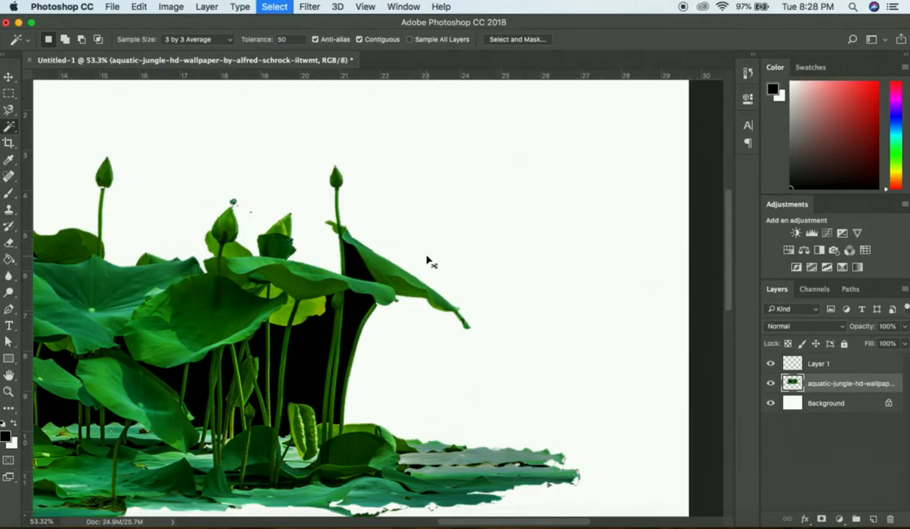
Step: Examine the cut-out's outer leaf edges and the black gaps left between the lotus stems
key("super+equal")
key("super+equal")
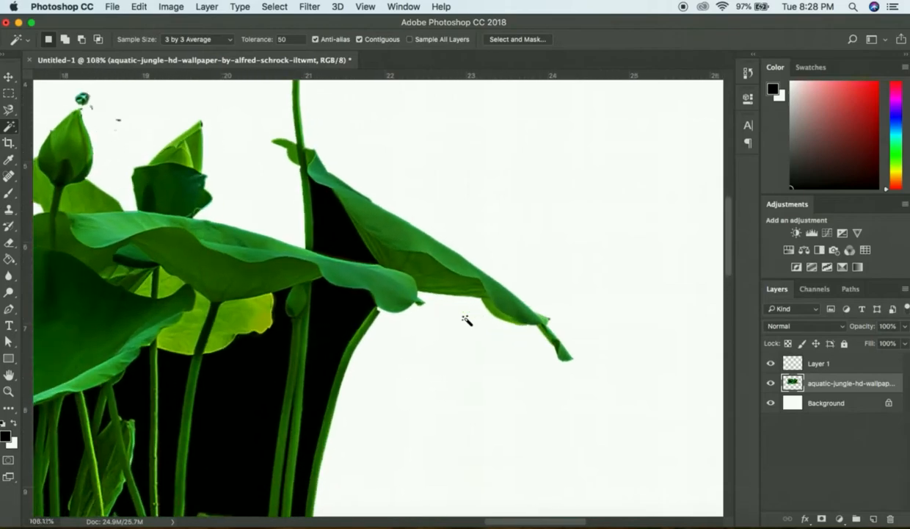
key("super+minus")
key("super+minus")
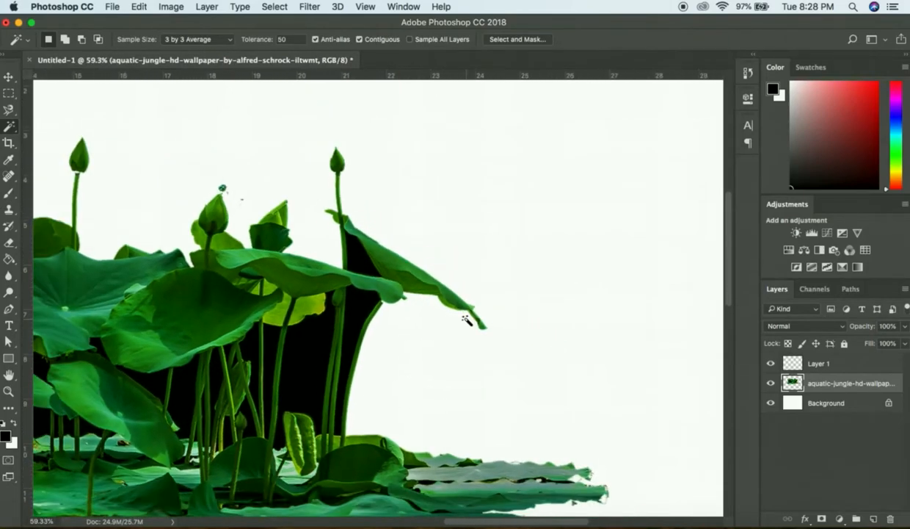
key("super+minus")
key("super+minus")
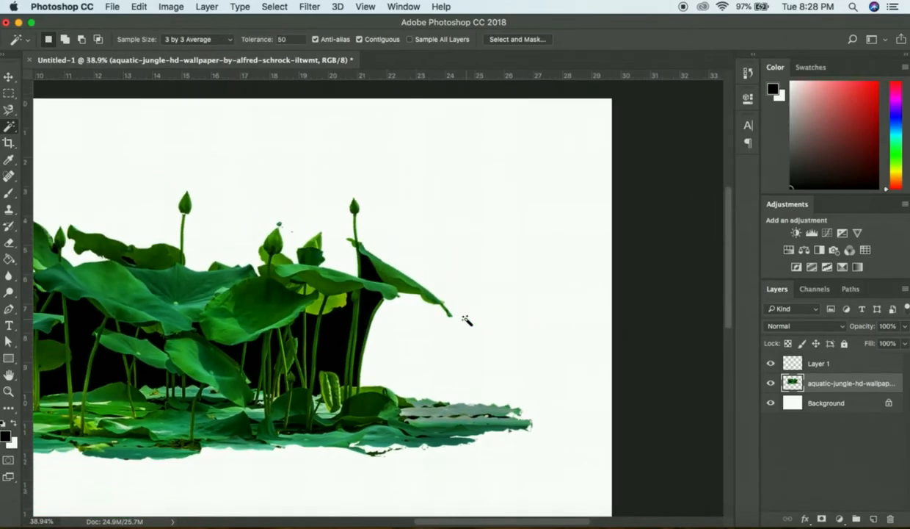
scroll(465, 320, "left", 5)
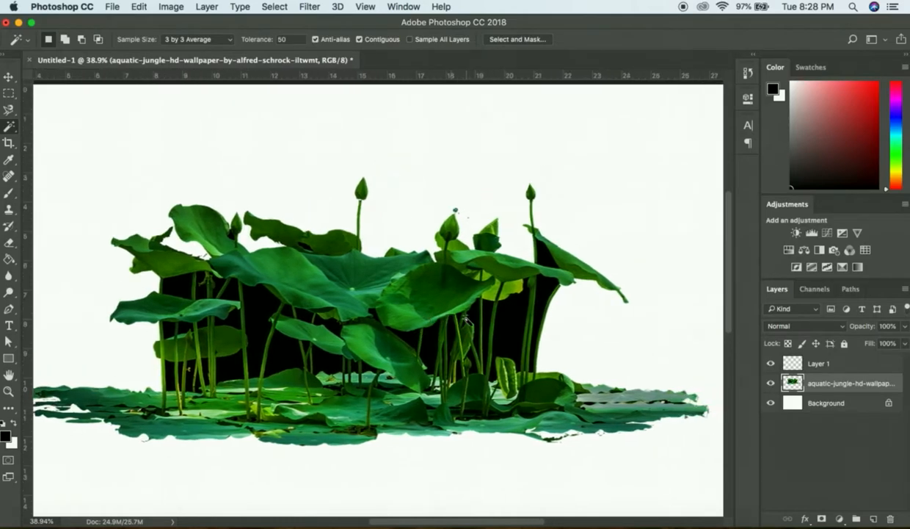
scroll(466, 320, "up", 5)
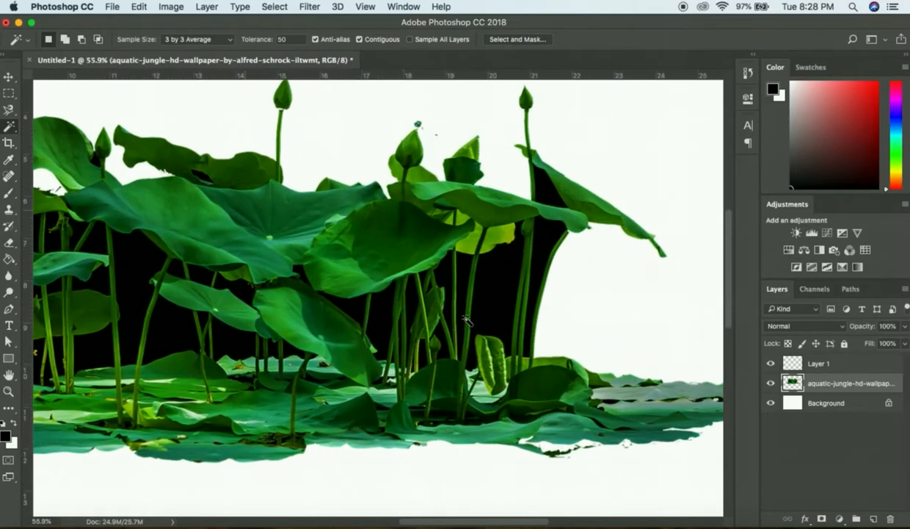
Step: Select the large black gaps between the stems on the right side of the plants with the Magic Wand, combining them into one selection
scroll(465, 320, "right", 2)
scroll(518, 235, "up", 4)
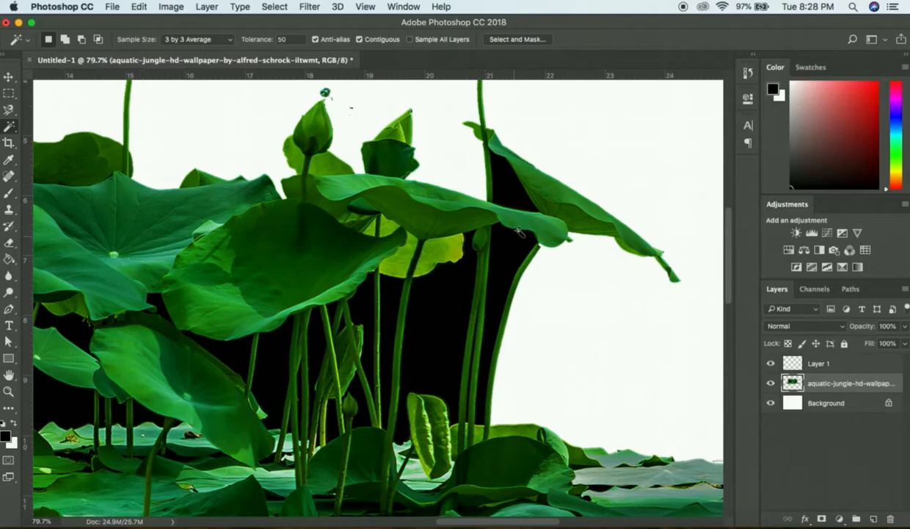
key("shift")
scroll(466, 335, "left", 10)
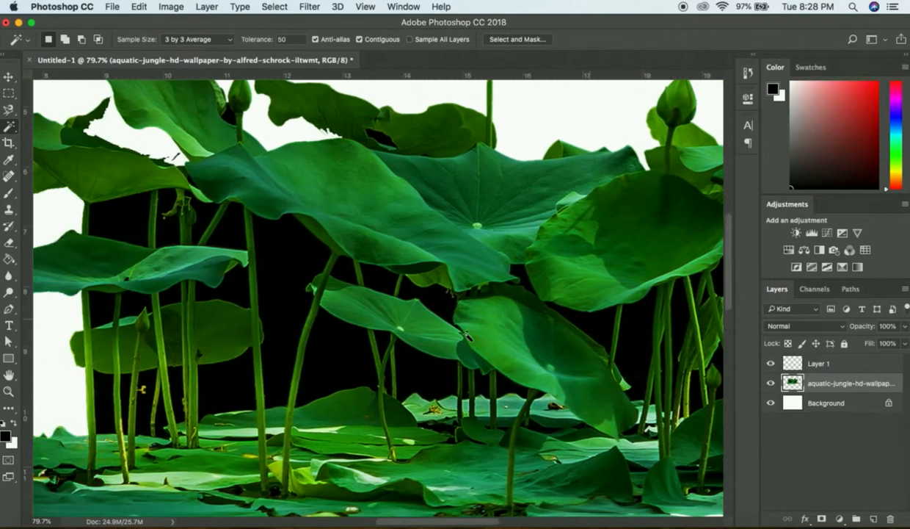
scroll(465, 335, "right", 6)
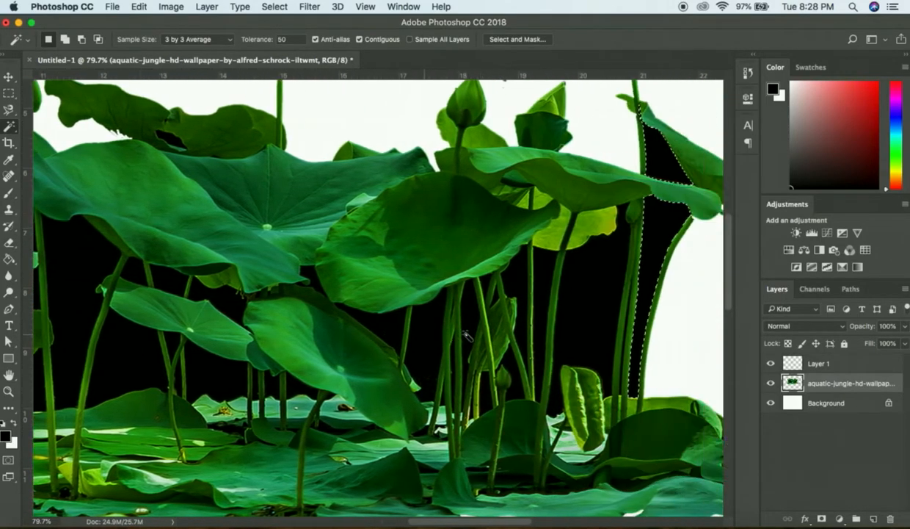
scroll(465, 335, "right", 3)
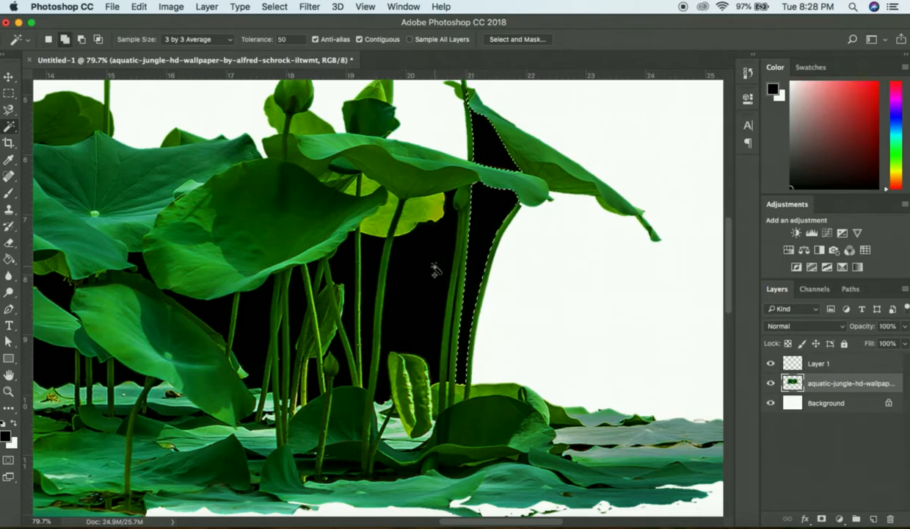
left_click(353, 266, "shift")
left_click(274, 292, "shift")
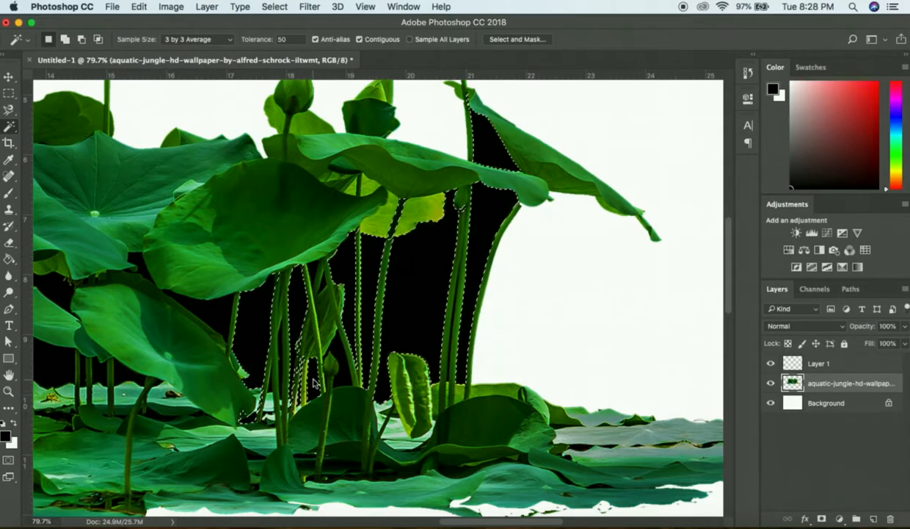
Step: Add the small dark gaps among the thin stems around the narrow leaf to the selection, undoing stray selection changes
left_click(328, 285, "shift")
key("super+z")
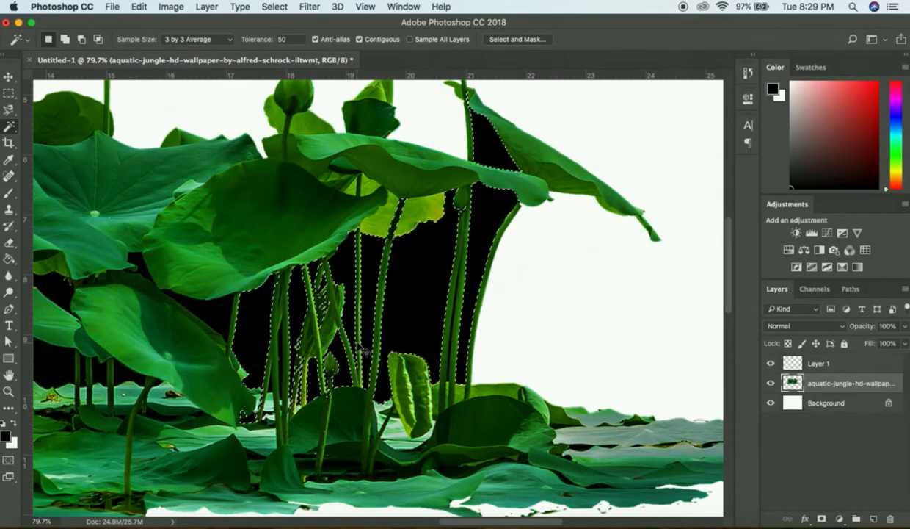
scroll(339, 357, "left", 6)
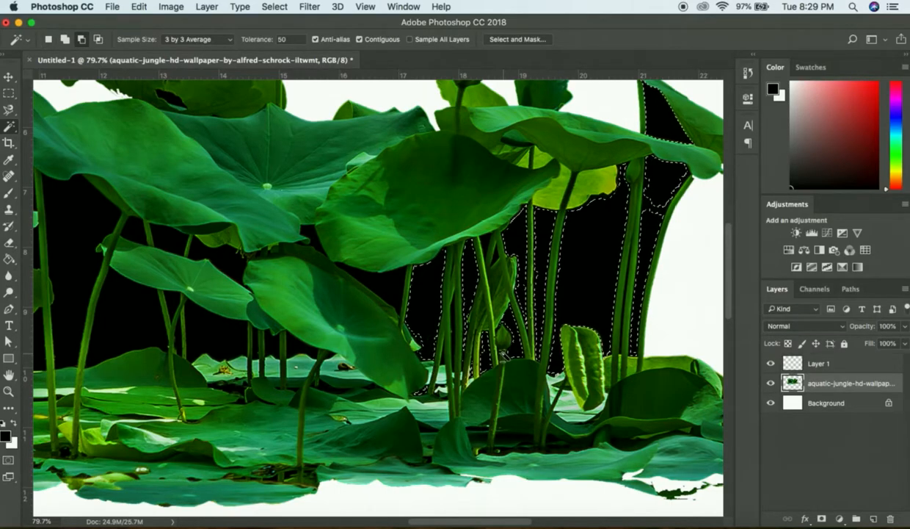
key("super+z")
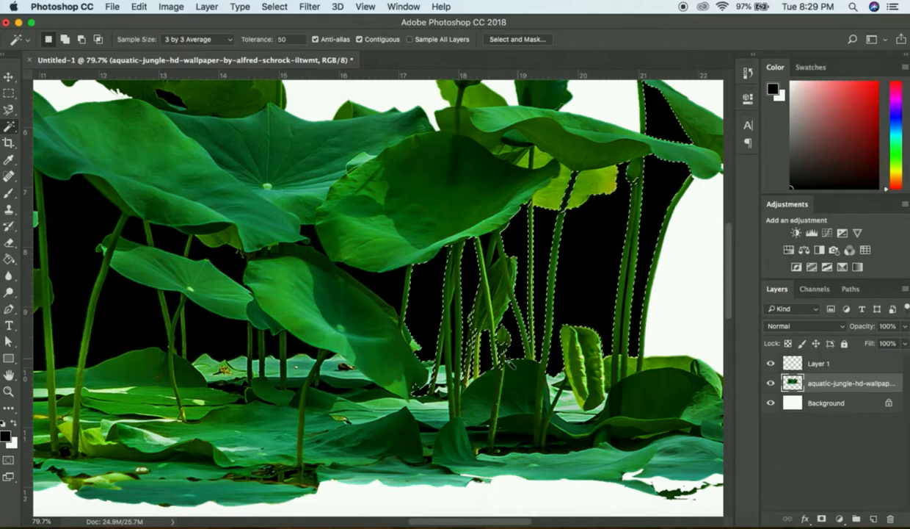
Step: Add the black gaps above and below the overlapping middle leaves to the Magic Wand selection
left_click(386, 285, "shift")
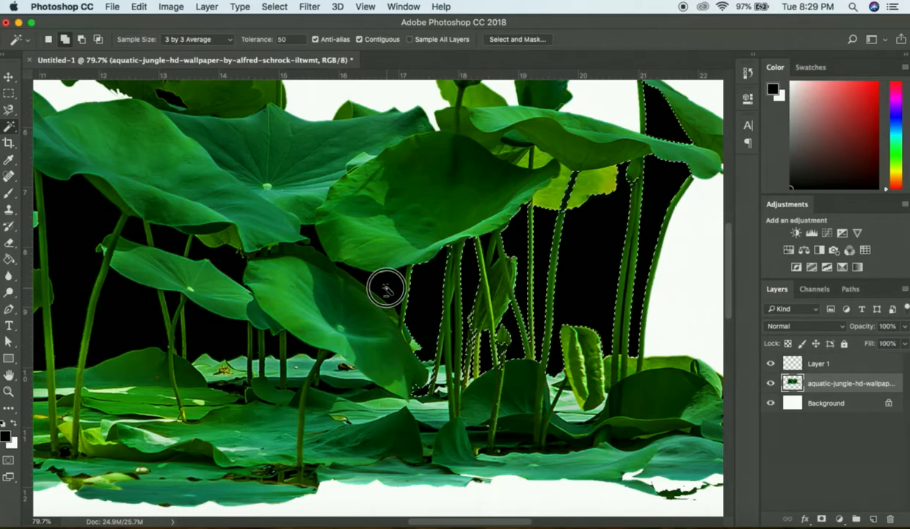
scroll(396, 301, "down", 3)
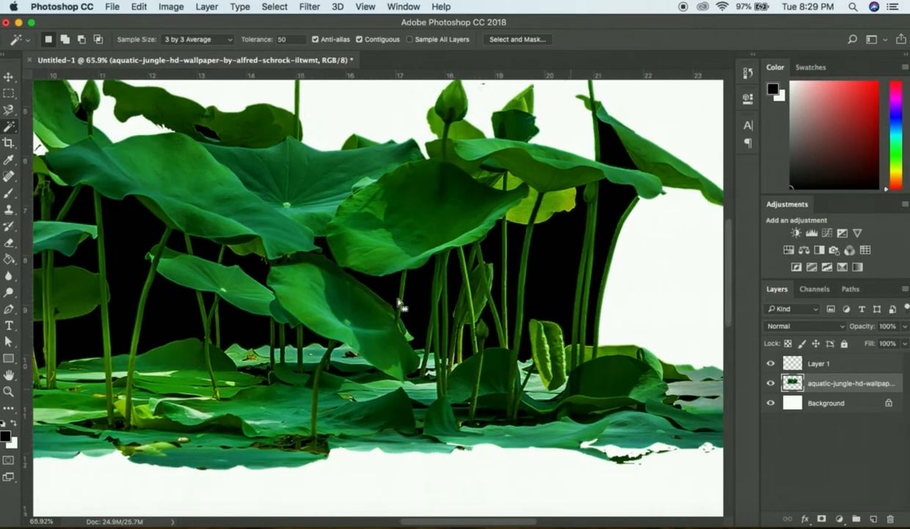
scroll(403, 305, "up", 4)
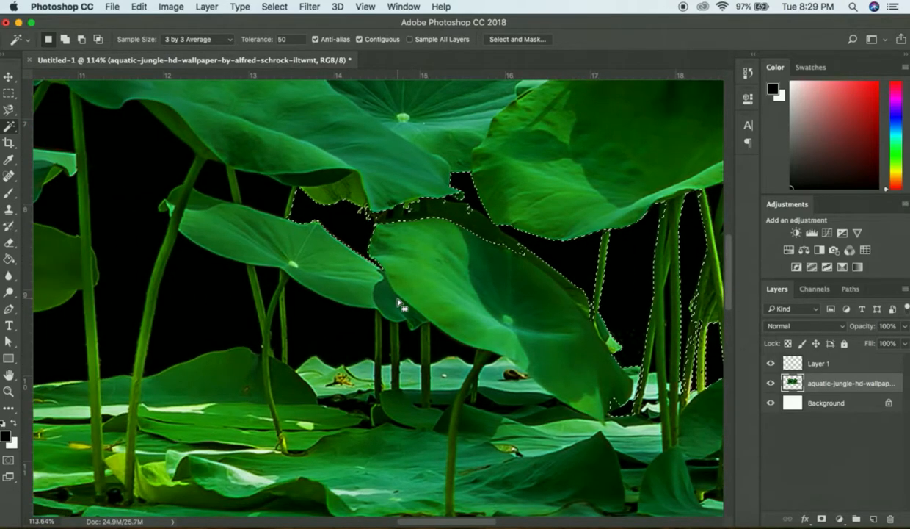
left_click(331, 328, "shift")
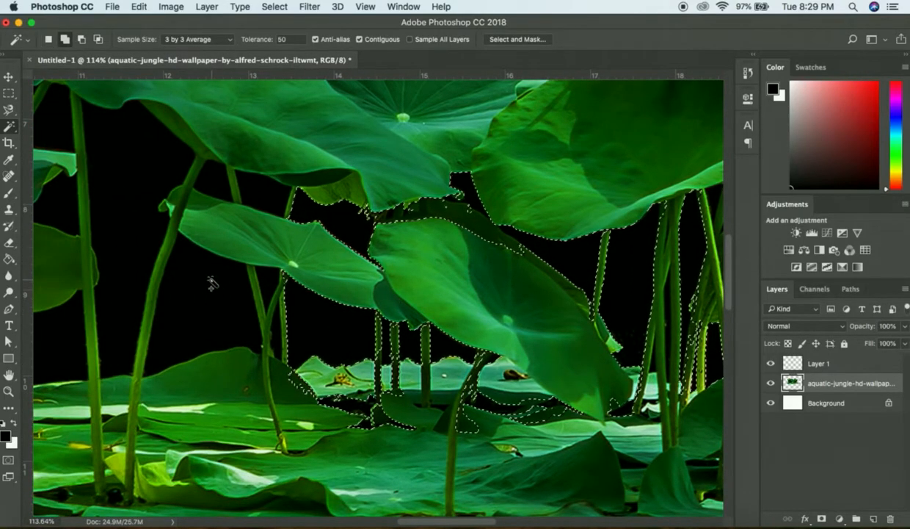
Step: Add the remaining black gaps among the left-hand stems, around the lower leaves and the small bud, to the Magic Wand selection
scroll(225, 287, "left", 5)
scroll(225, 287, "up", 1)
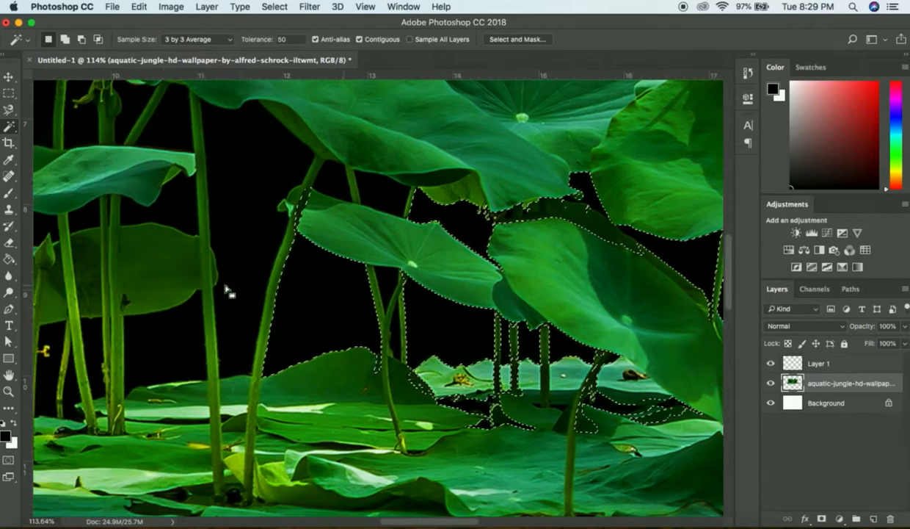
left_click(439, 212, "shift")
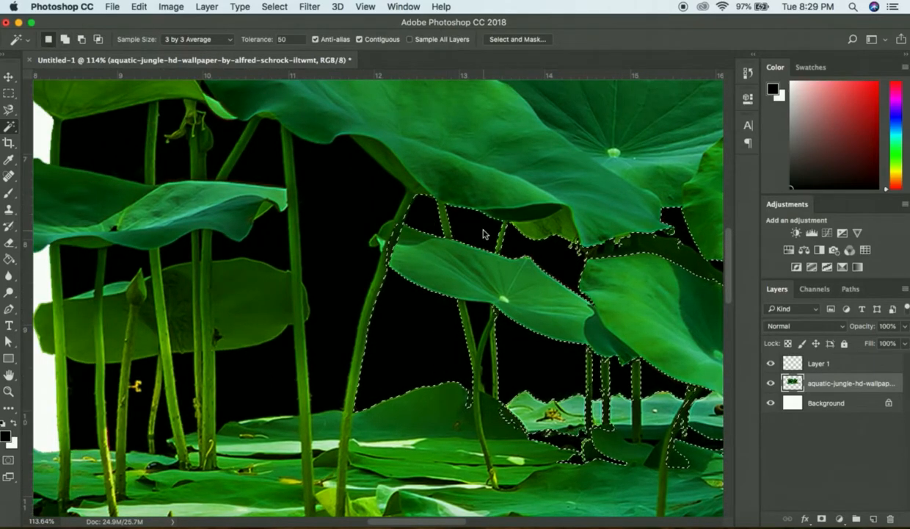
left_click(252, 375, "shift")
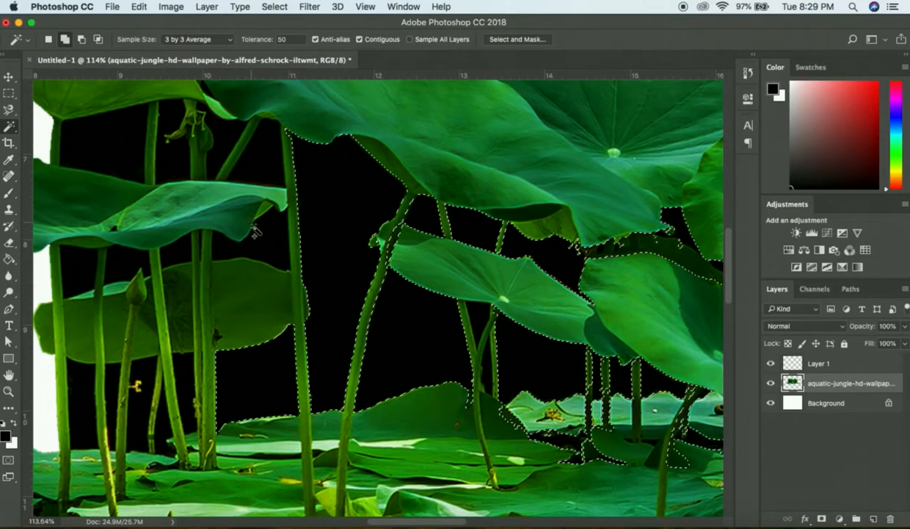
left_click(122, 146, "shift")
left_click(168, 254, "shift")
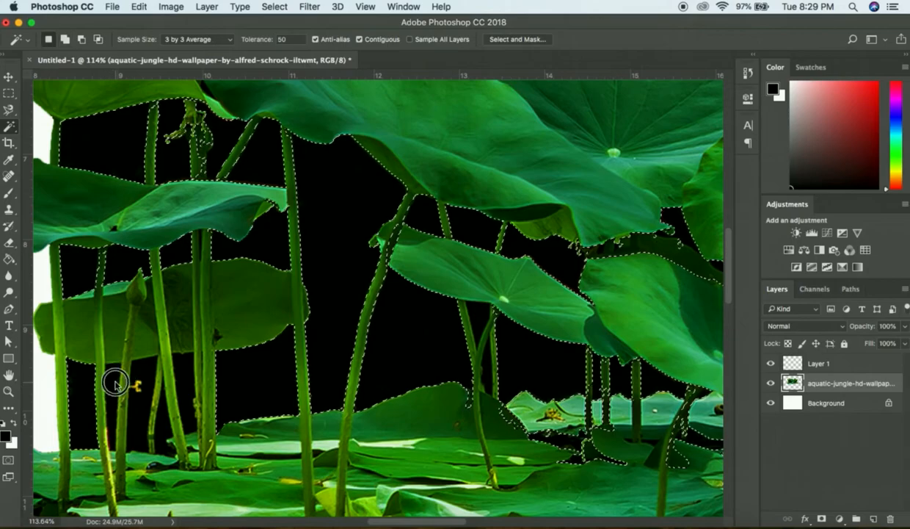
left_click(172, 386, "shift")
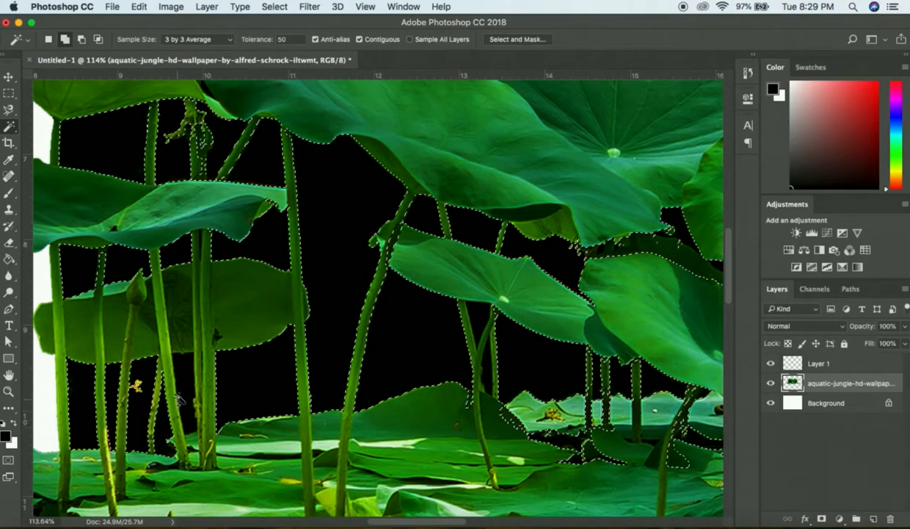
Step: Delete the selected black gaps from the wallpaper layer, clear the selection and check the stem and leaf edges
scroll(352, 223, "down", 3)
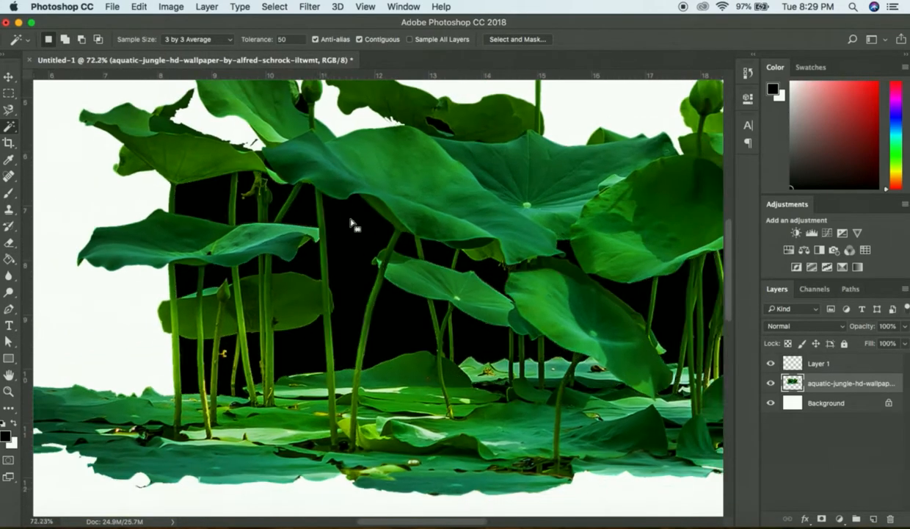
key("BackSpace")
key("super+d")
scroll(364, 291, "right", 10)
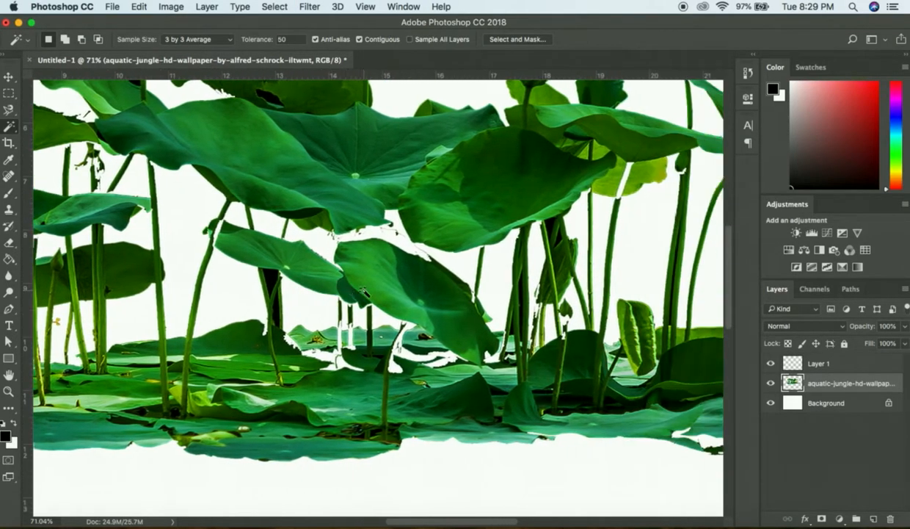
scroll(363, 291, "down", 3)
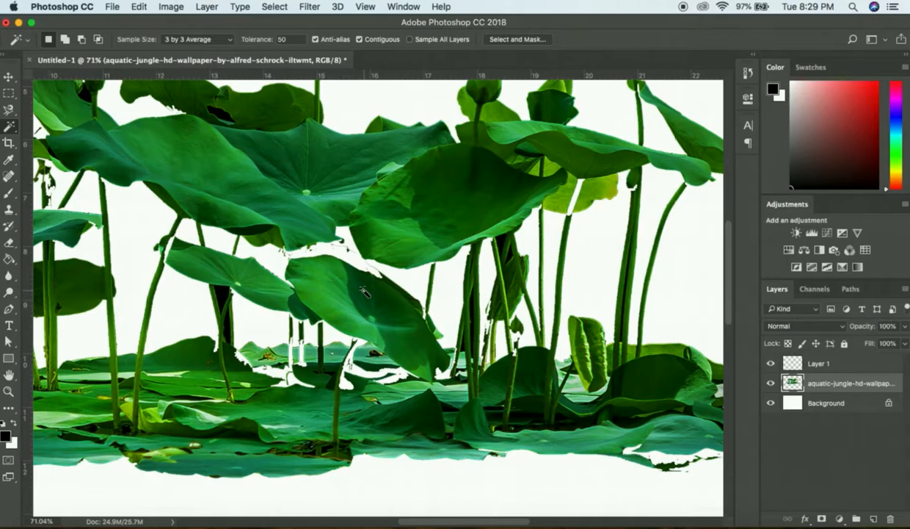
scroll(364, 290, "up", 5)
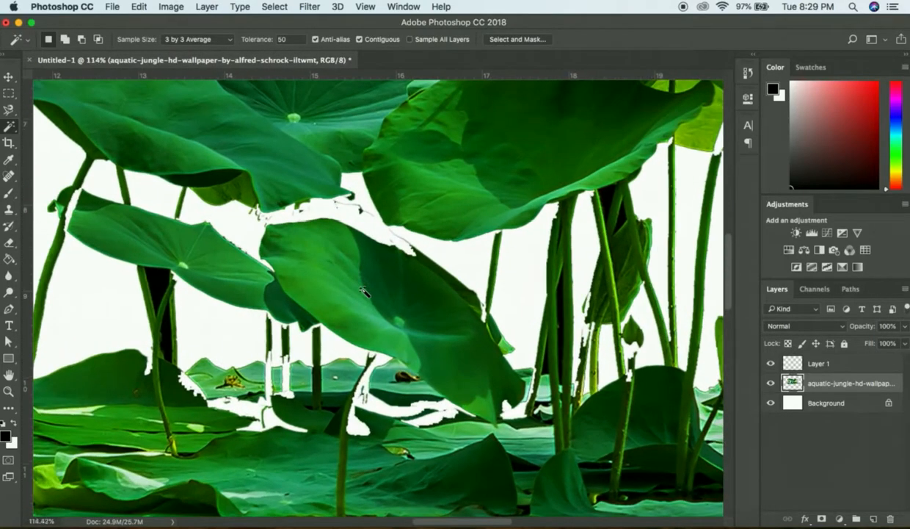
scroll(364, 291, "down", 2)
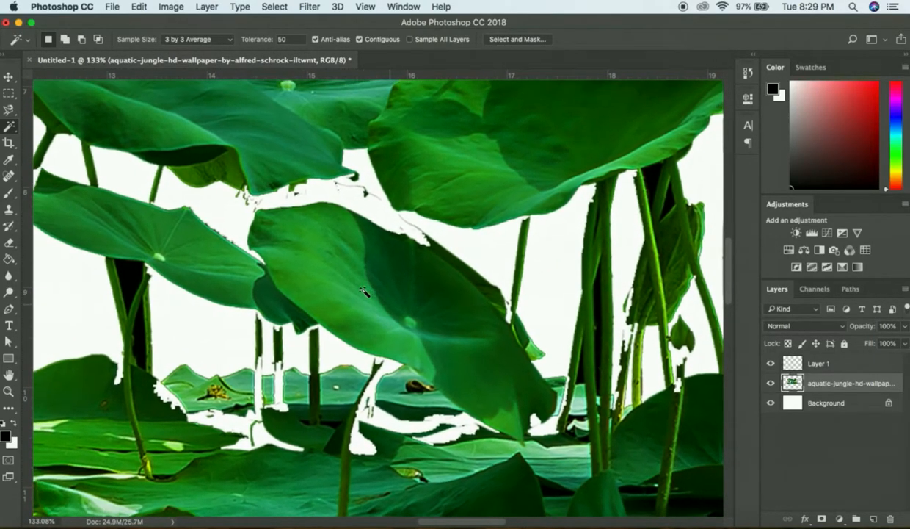
scroll(363, 290, "up", 2)
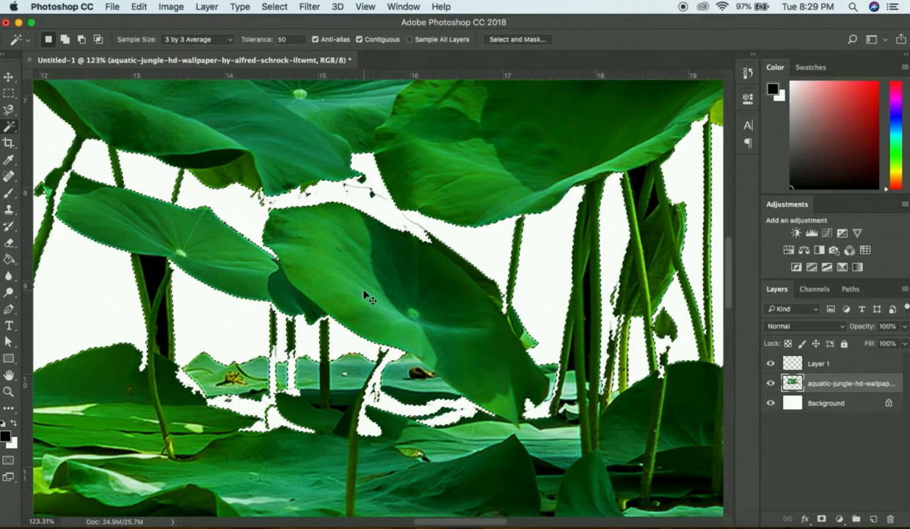
Step: Undo the deletion of the black gaps and step back through the Magic Wand selections made between the stems
key("alt+BackSpace")
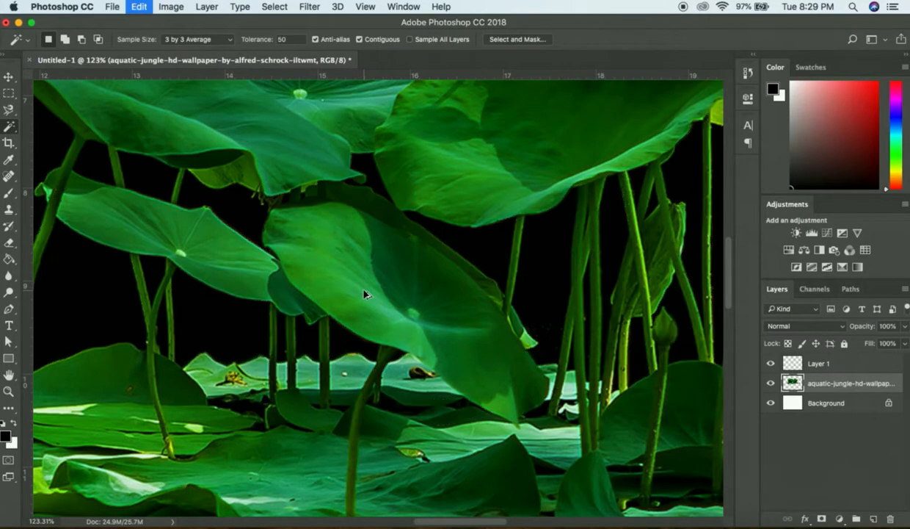
key("super+d")
key("super+z")
key("super+z")
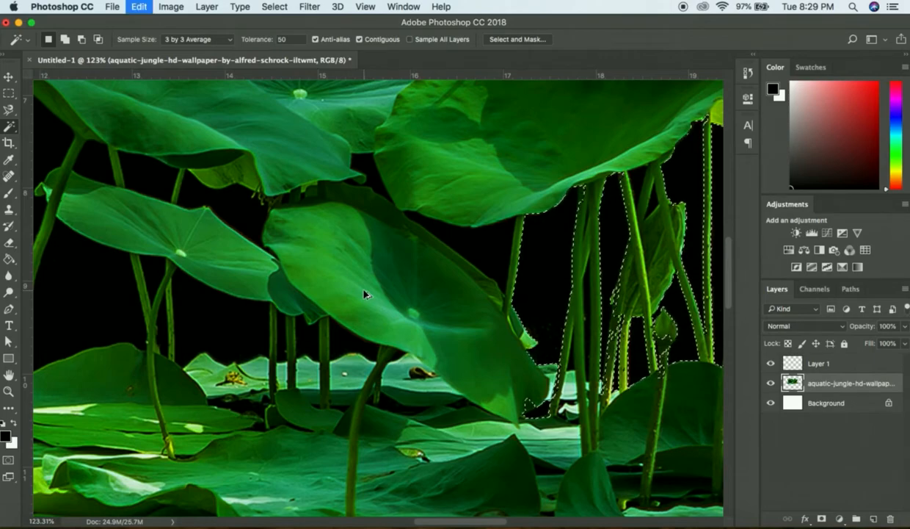
key("super+z")
scroll(363, 292, "right", 10)
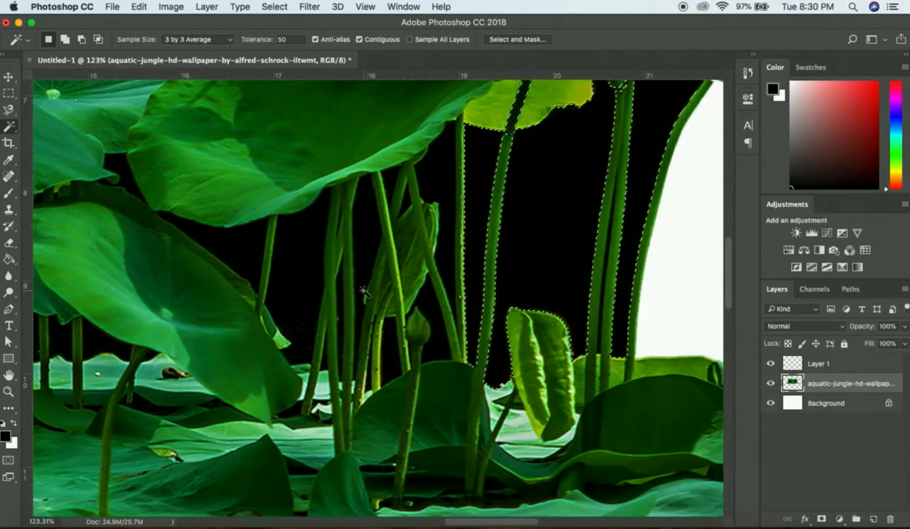
key("super+z")
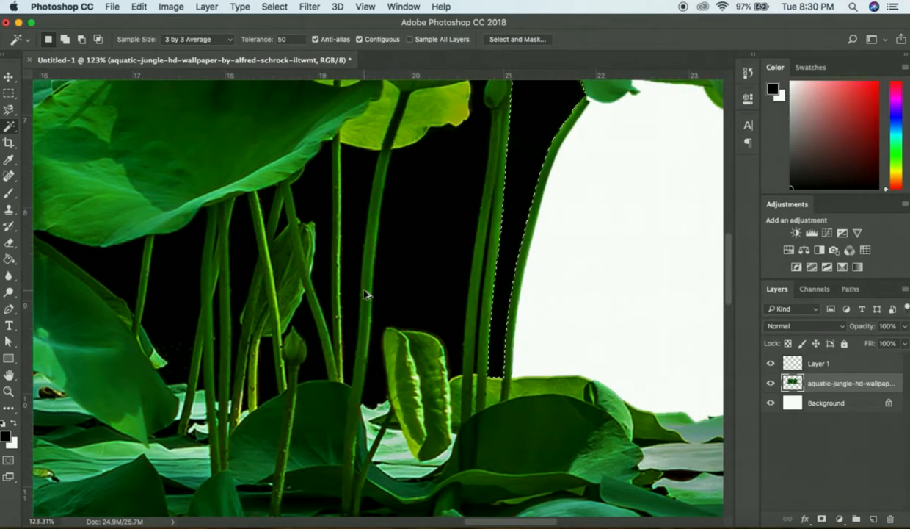
Step: Select the black gaps between the right-hand stems and under the drooping leaf with the Magic Wand at tolerance 30
scroll(364, 292, "down", 5)
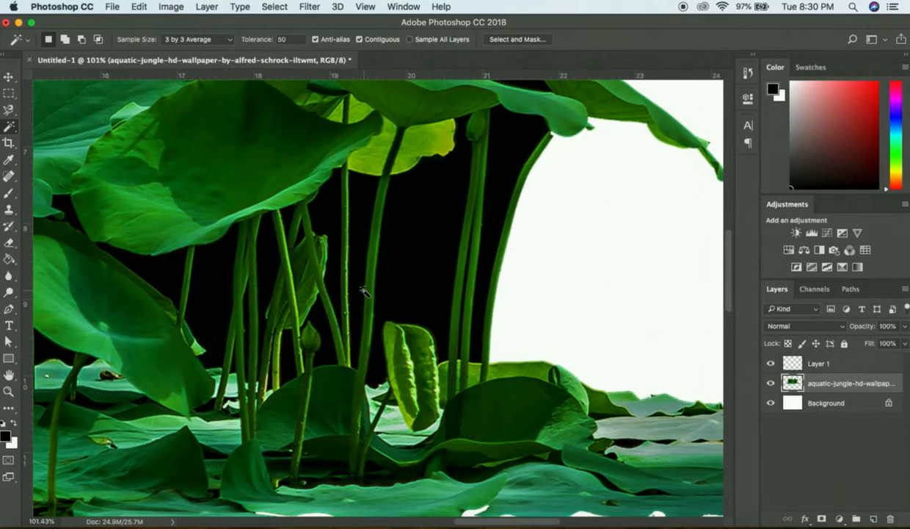
scroll(364, 292, "down", 4)
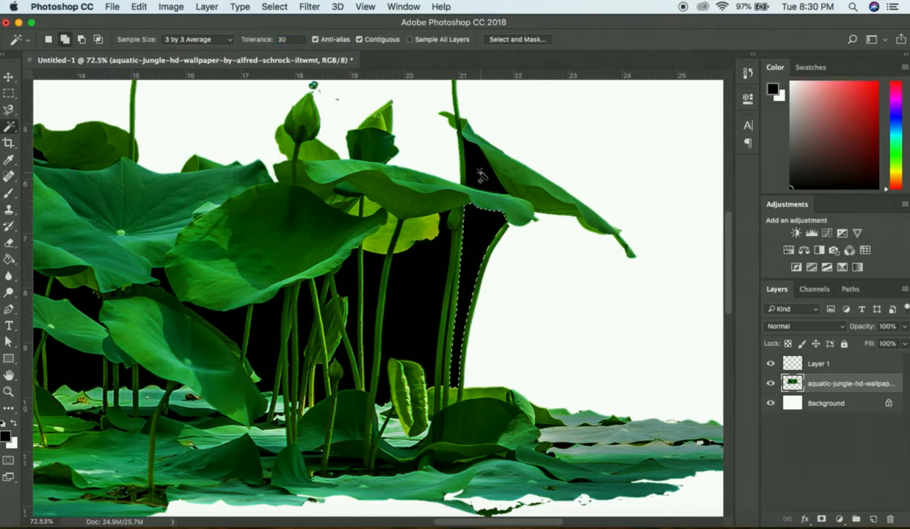
left_click(423, 270, "shift")
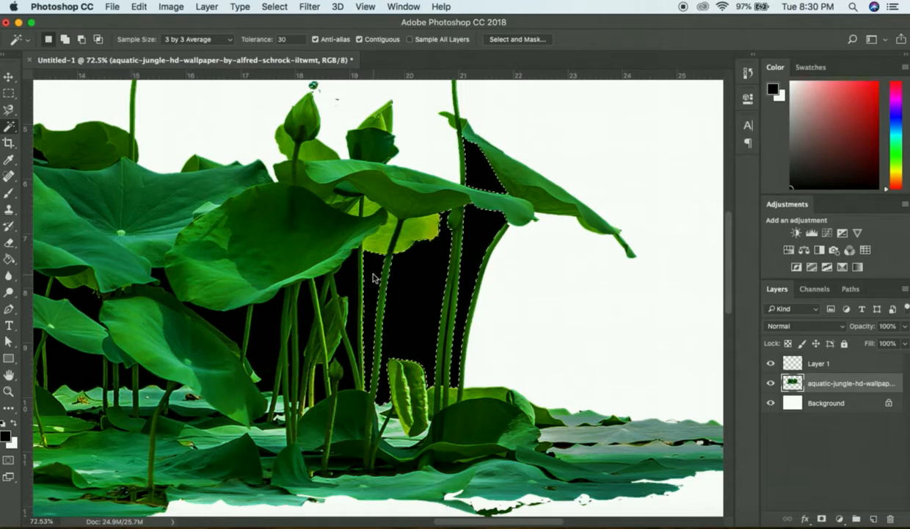
left_click(337, 351, "shift")
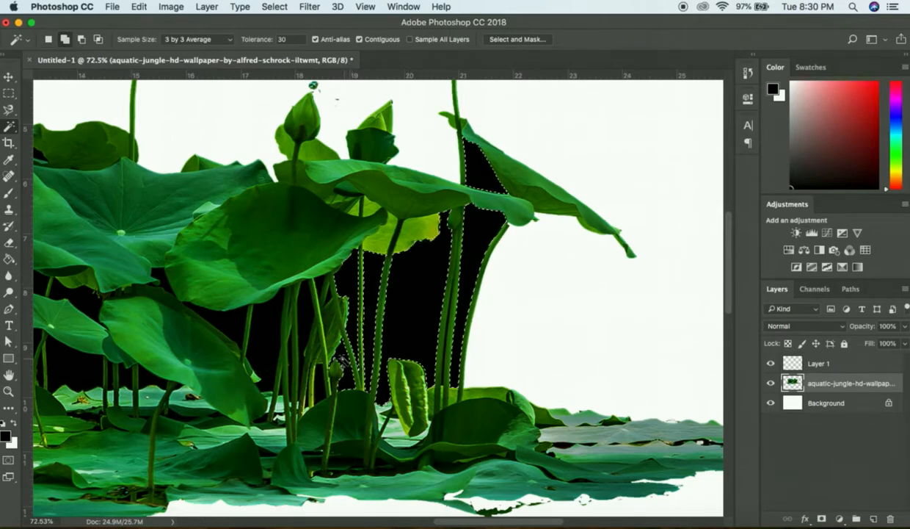
left_click(312, 367, "shift")
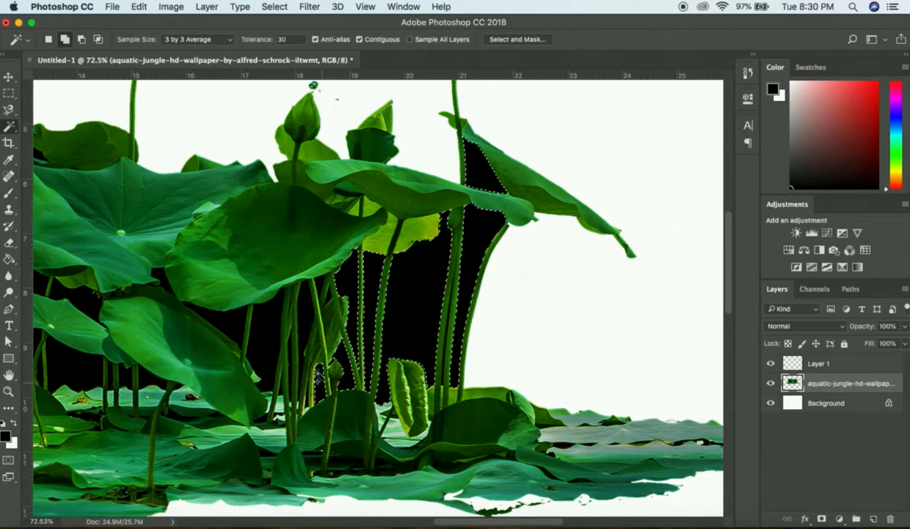
left_click(292, 349, "shift")
key("super+z")
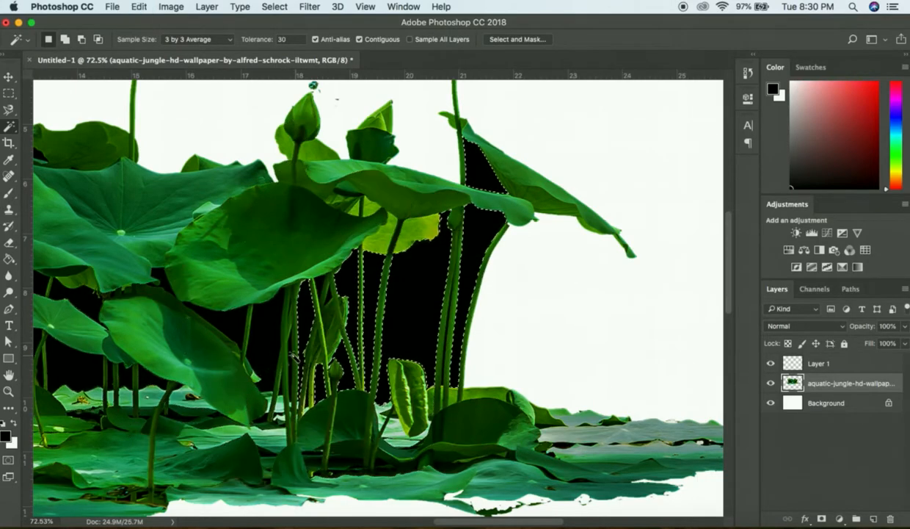
Step: Add the black gaps around the overlapping middle leaves and their thin stems to the Magic Wand selection
scroll(276, 367, "up", 5)
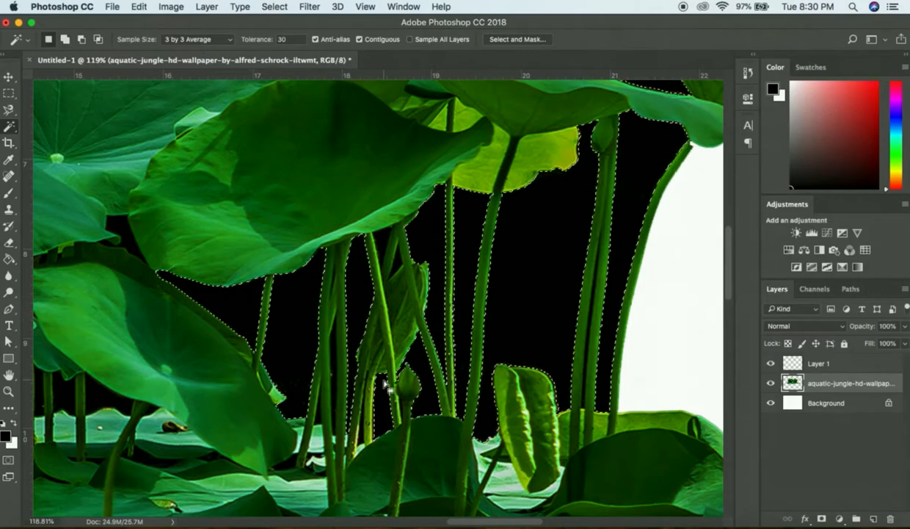
scroll(382, 382, "left", 5)
scroll(382, 382, "down", 2)
scroll(387, 385, "up", 3)
scroll(367, 374, "left", 2)
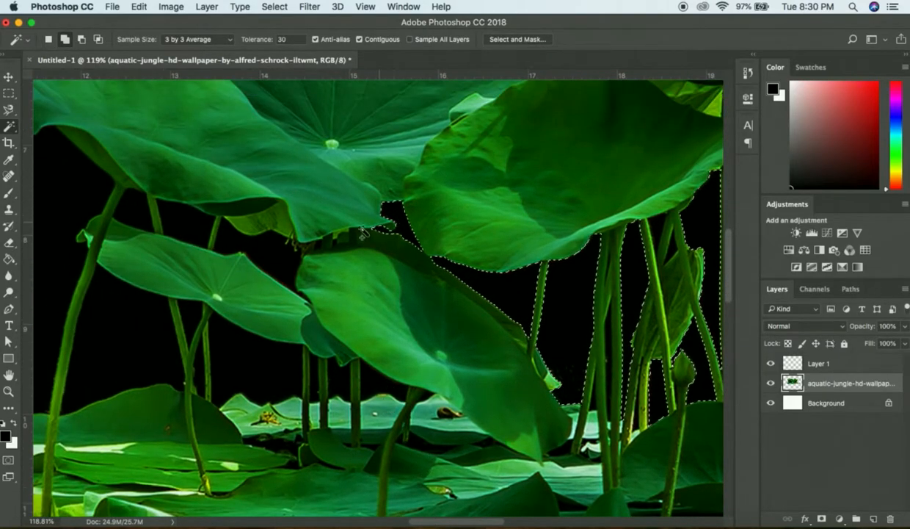
left_click(259, 343, "shift")
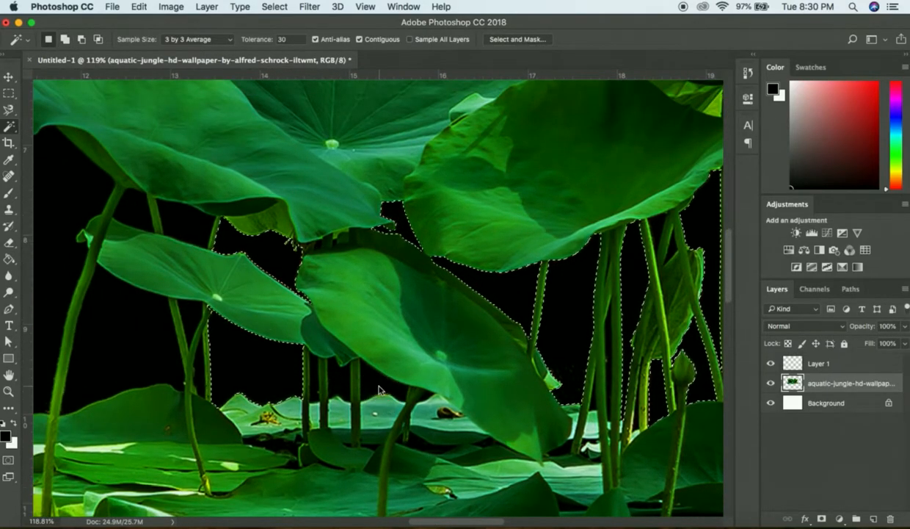
left_click(189, 309, "shift")
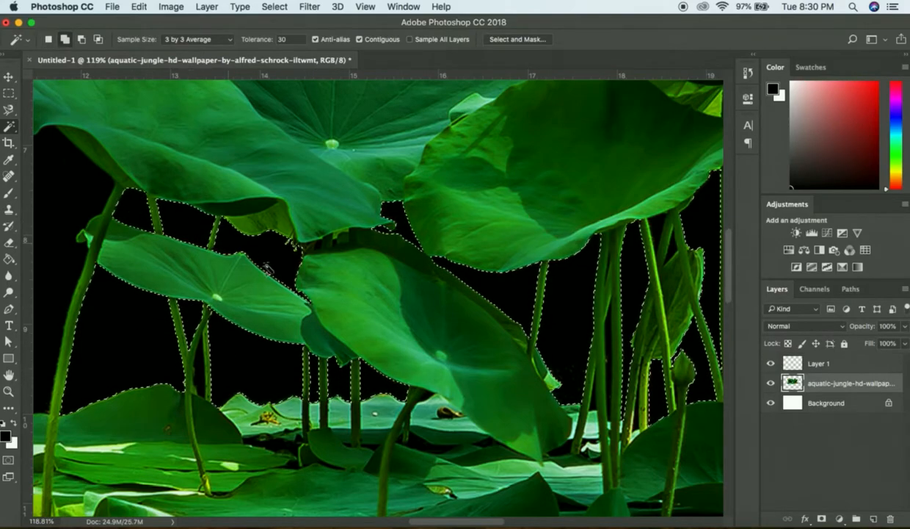
Step: Add the black gaps above and below the leaves on the plants' far left side to the selection
scroll(294, 291, "left", 10)
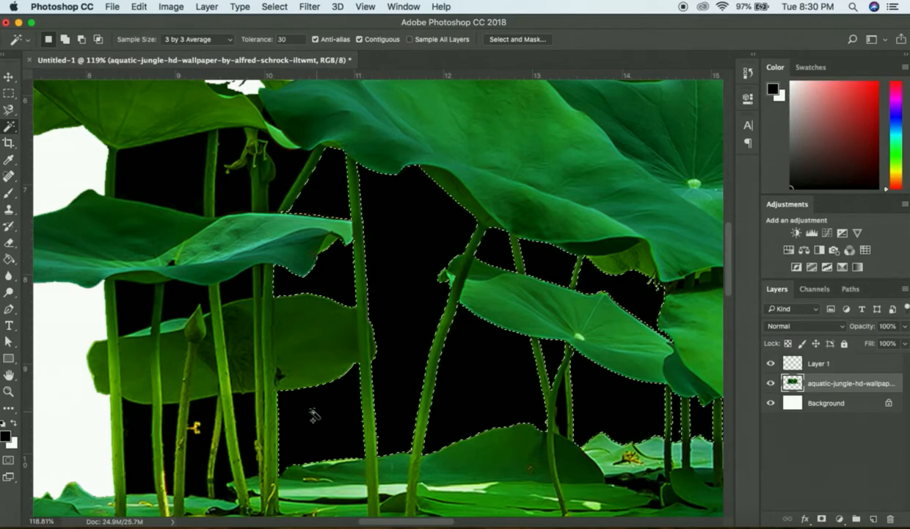
left_click(149, 428, "shift")
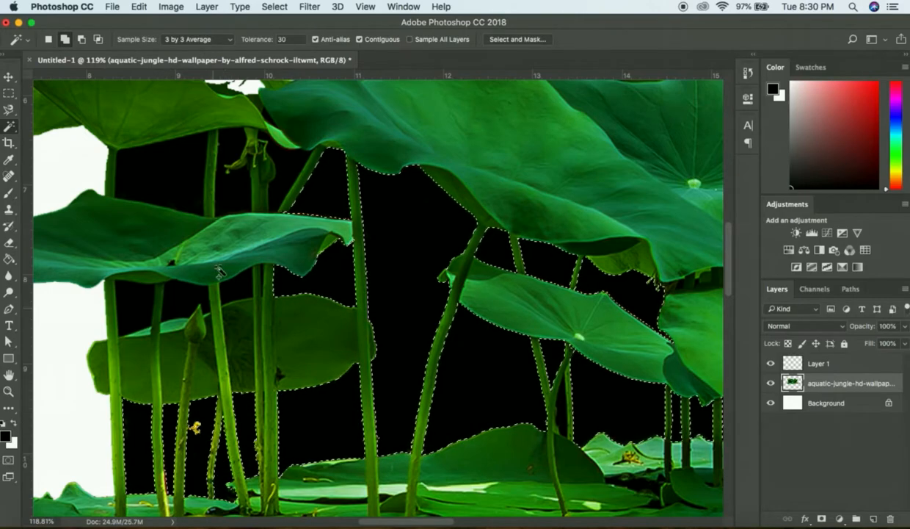
left_click(136, 301, "shift")
left_click(168, 156, "shift")
left_click(235, 204, "shift")
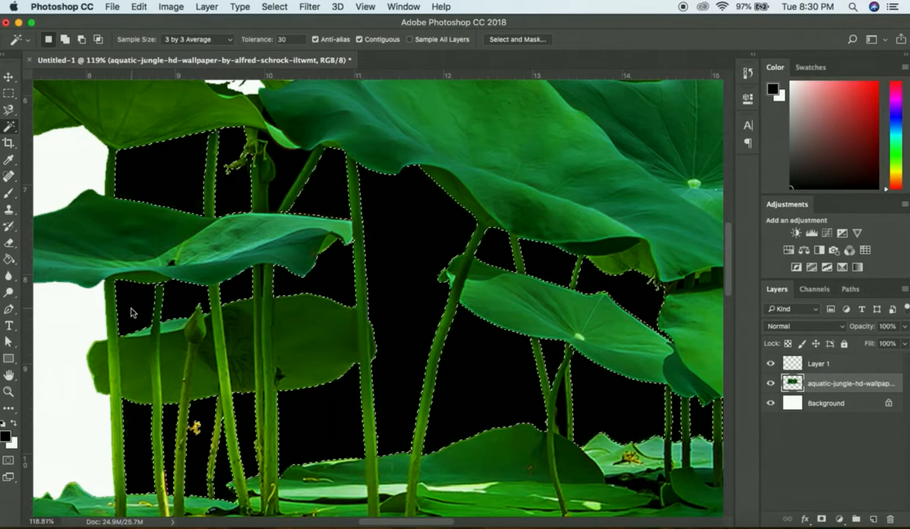
Step: Delete all the selected black gaps, clear the selection and inspect the cut-out around the middle stems
scroll(332, 287, "down", 6)
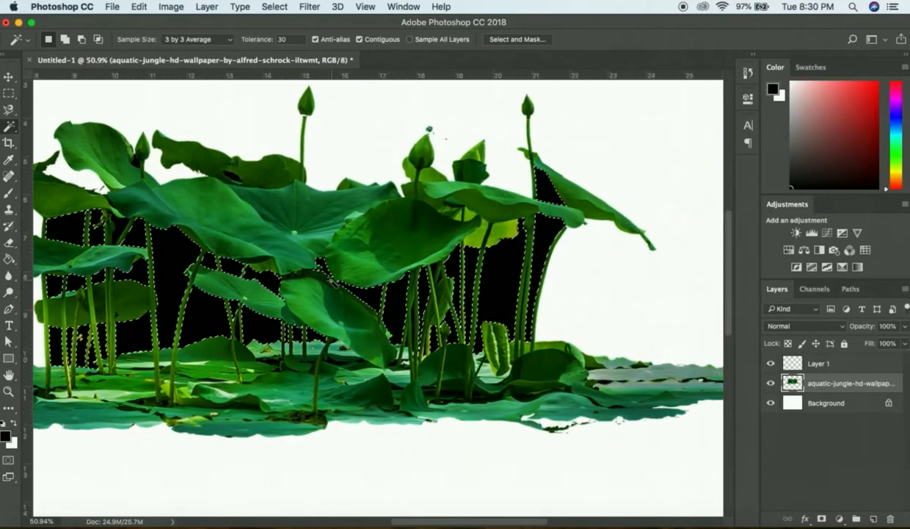
key("BackSpace")
key("super+d")
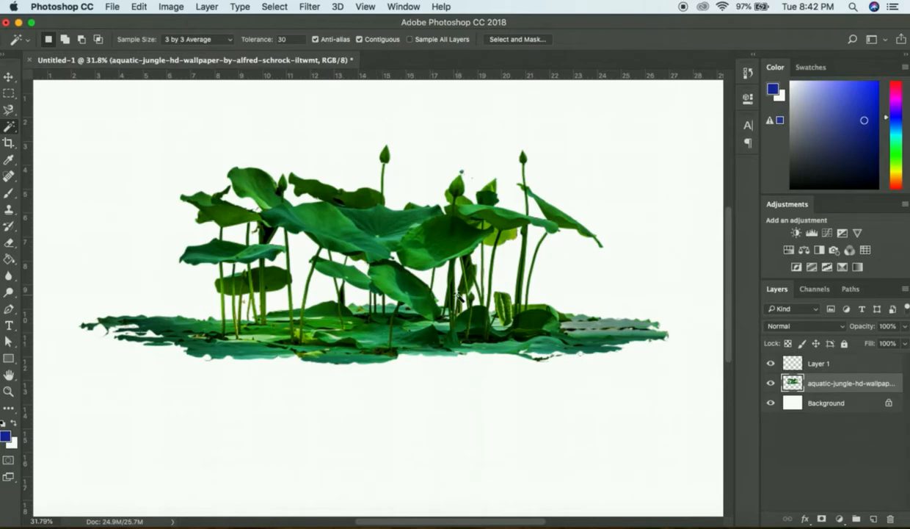
scroll(457, 295, "up", 5)
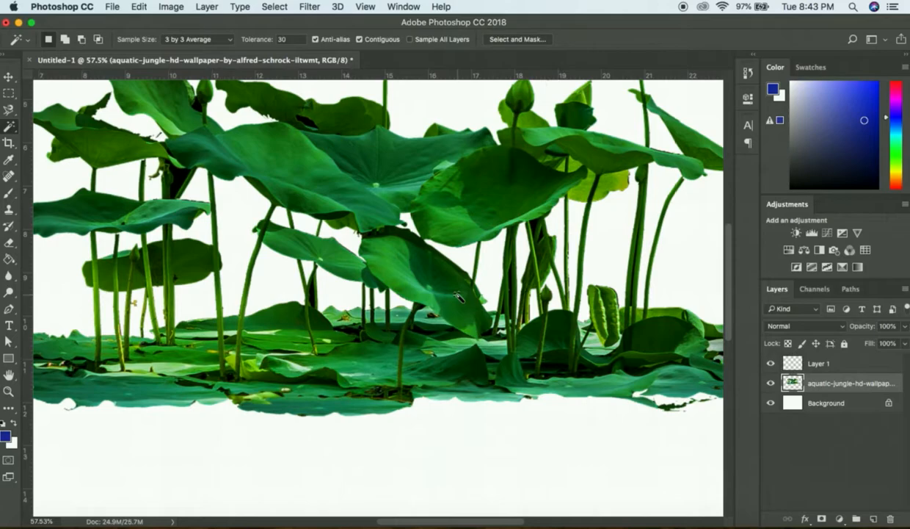
scroll(458, 296, "up", 5)
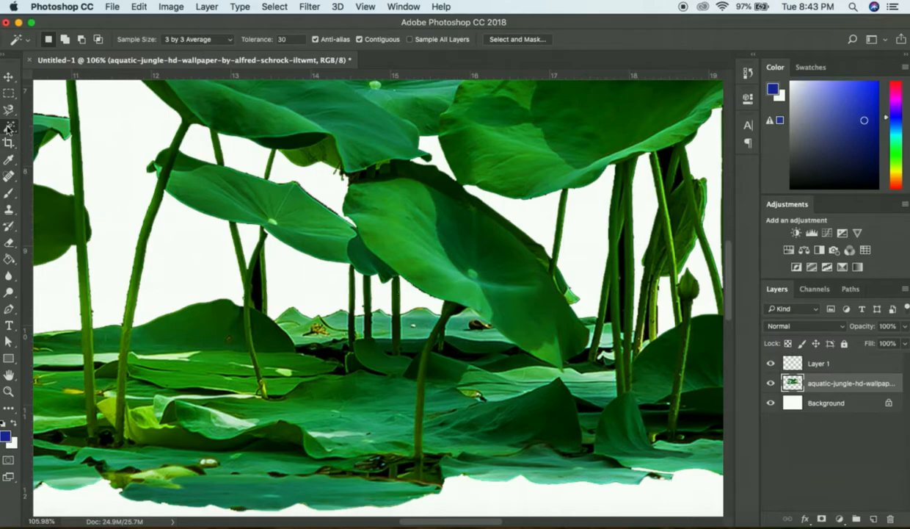
Step: Switch to the Magnetic Lasso, undo the blue backing layer and the deletion of the black gaps, and clear the selection
left_click_drag(13, 114, 40, 133)
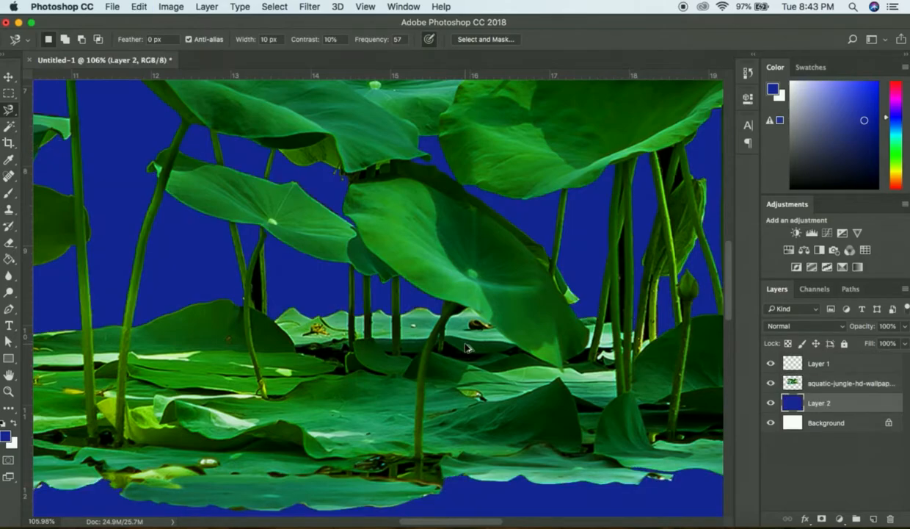
key("super+alt+z")
key("super+alt+z")
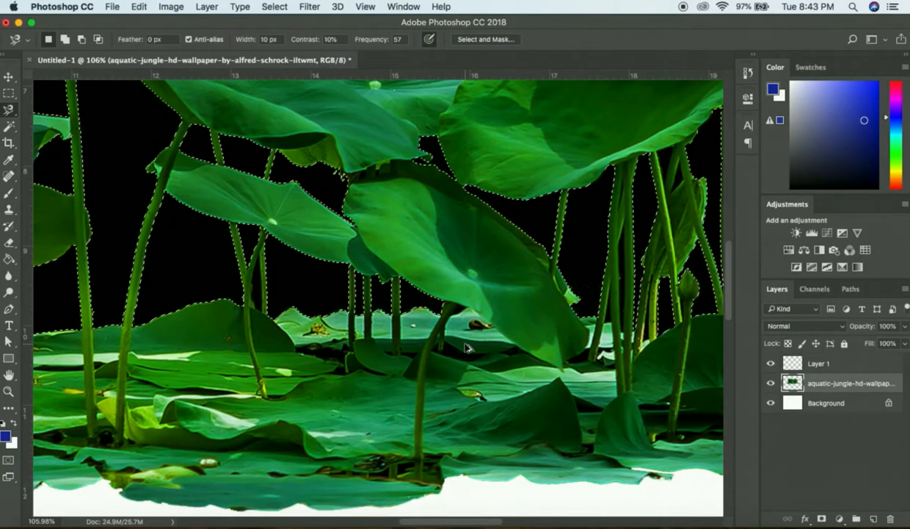
key("super+d")
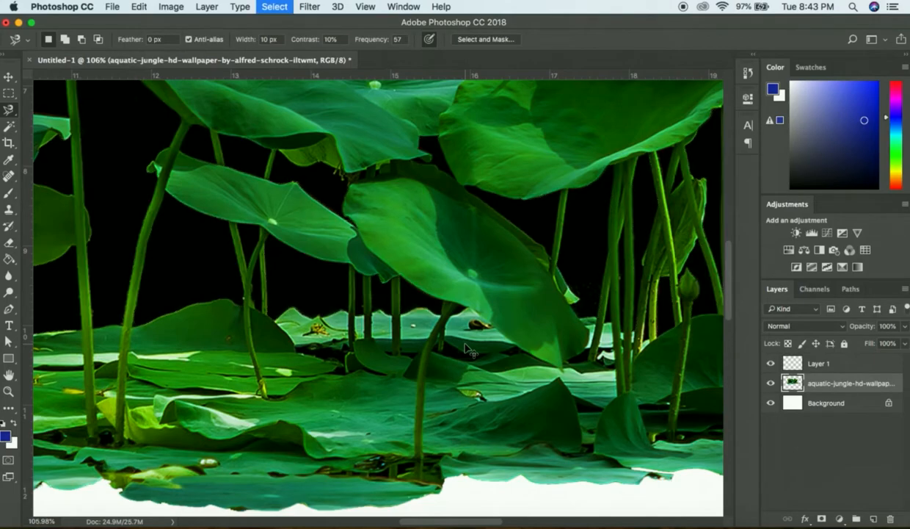
Step: Trace the black gap under the small middle leaf, right of the crossing stems, with the Magnetic Lasso, delete it and clear the selection
scroll(414, 257, "up", 1)
scroll(415, 257, "up", 5)
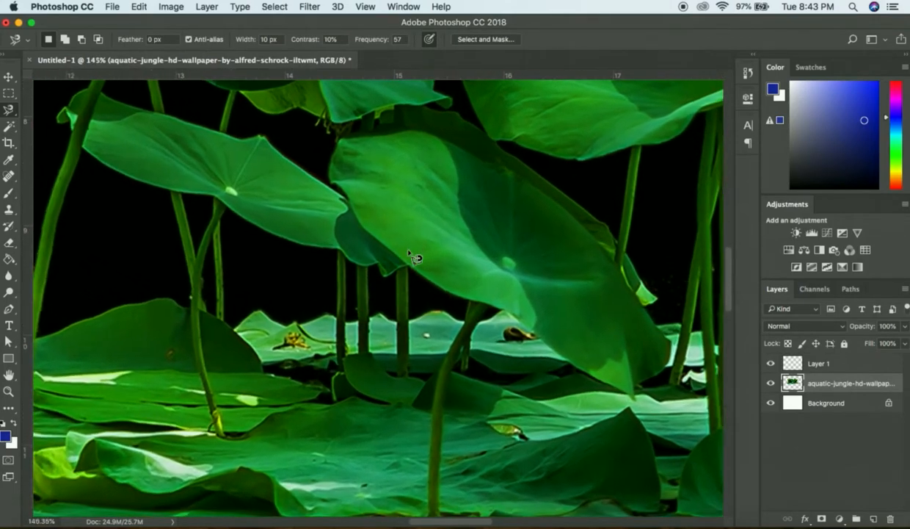
scroll(415, 257, "up", 3)
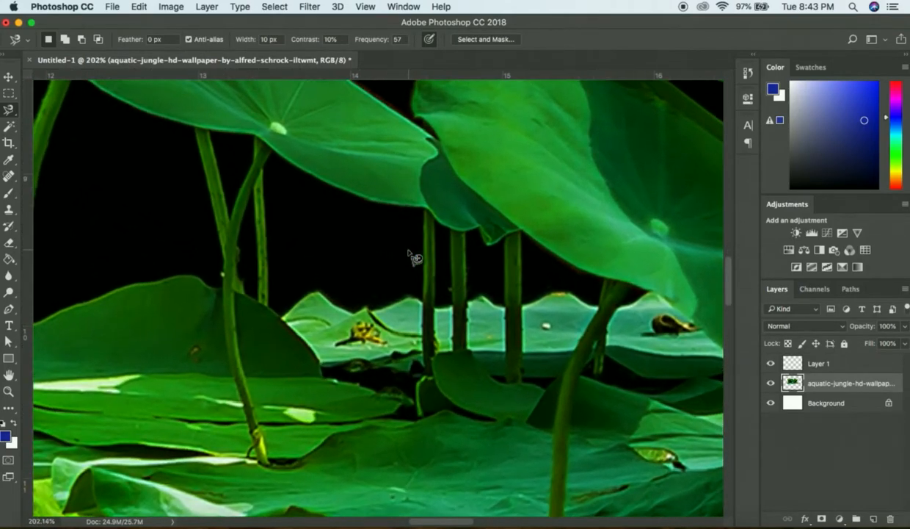
left_click(270, 308)
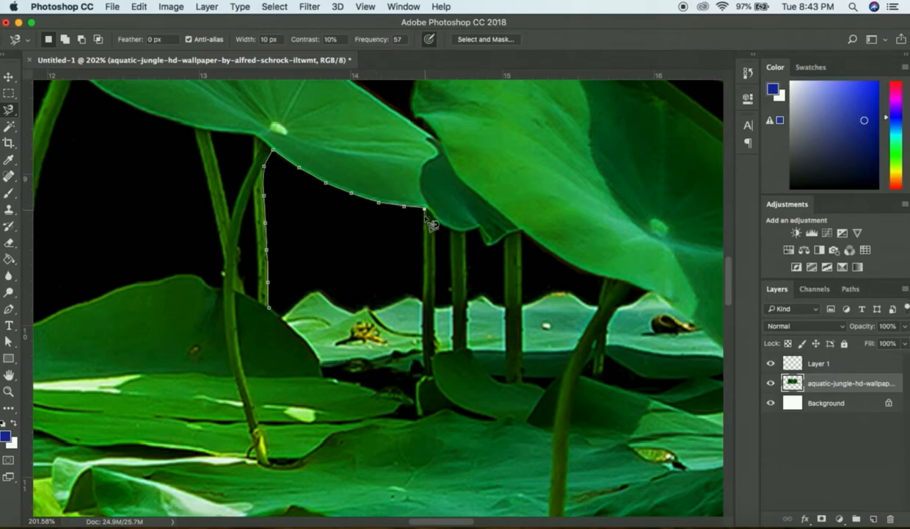
left_click(424, 302)
left_click(369, 309)
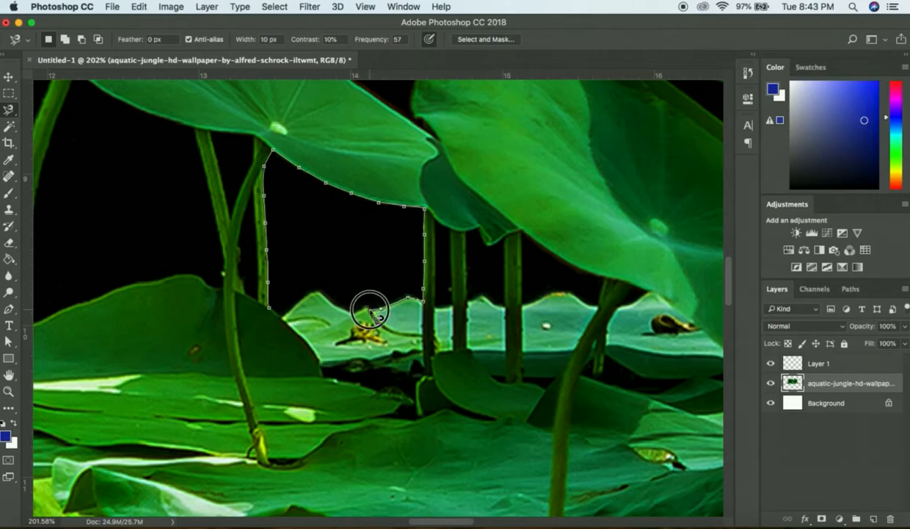
left_click(358, 312)
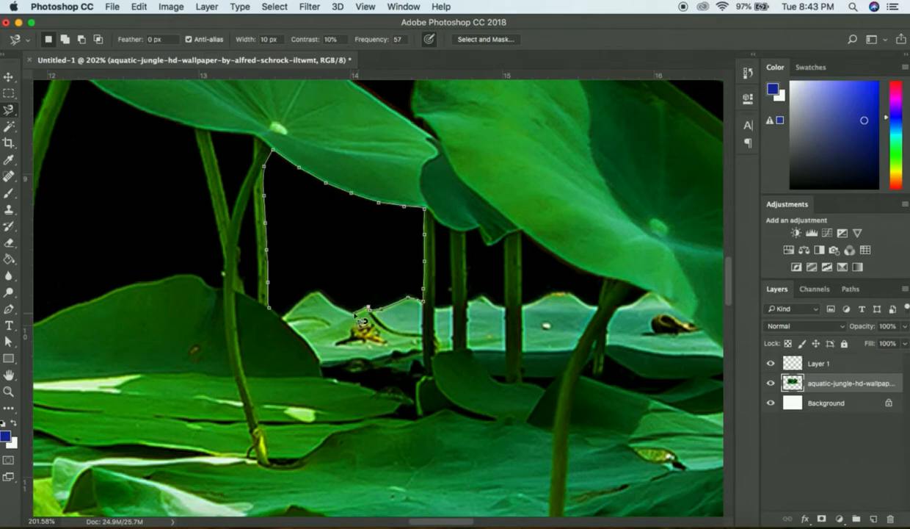
left_click(308, 294)
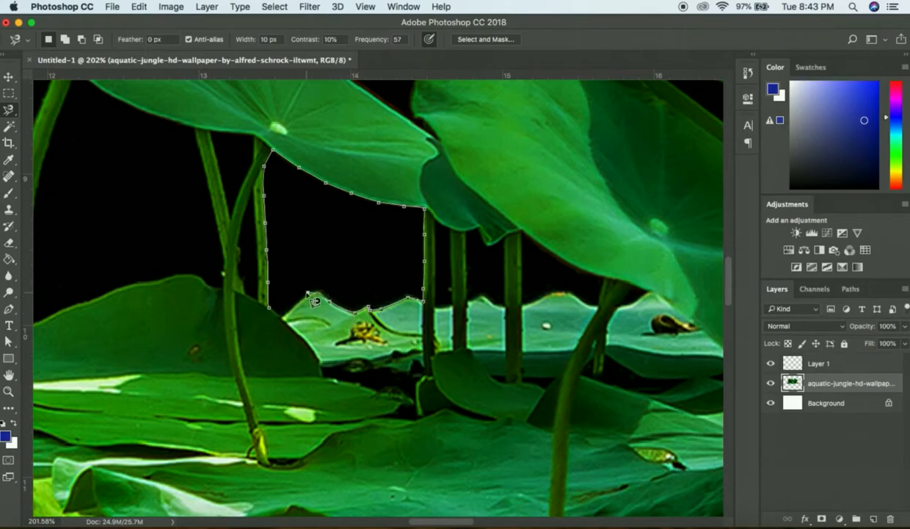
left_click(270, 305)
key("super+BackSpace")
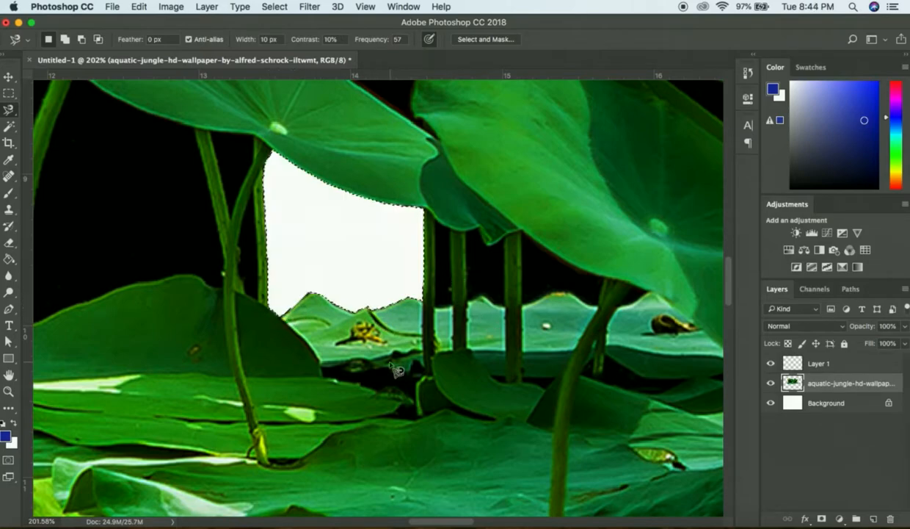
key("super+d")
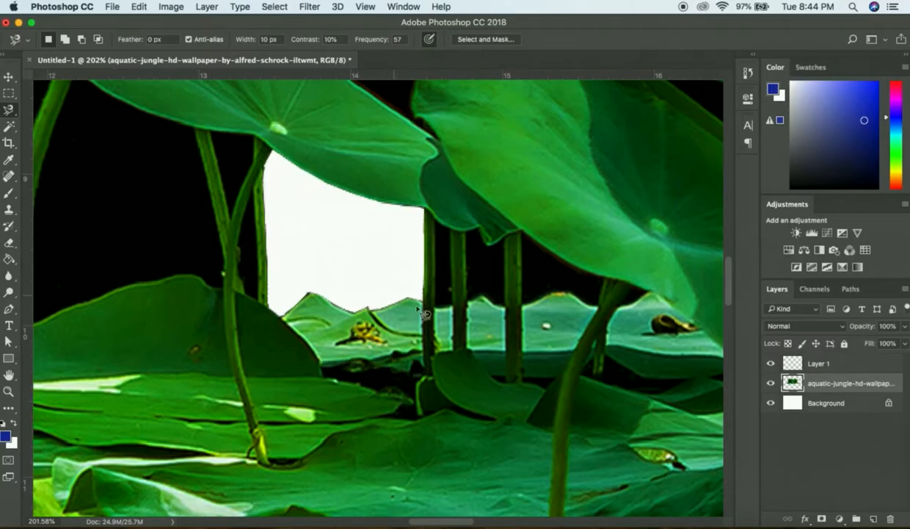
Step: Trace the black gap between the thick curved stem and the crossing stems under the same leaf, delete it and clear the selection
scroll(428, 331, "down", 6)
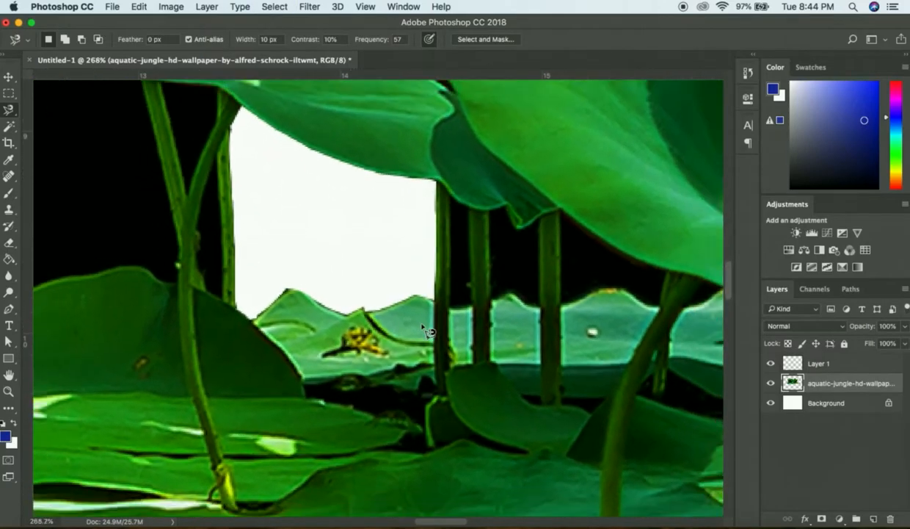
scroll(428, 332, "down", 4)
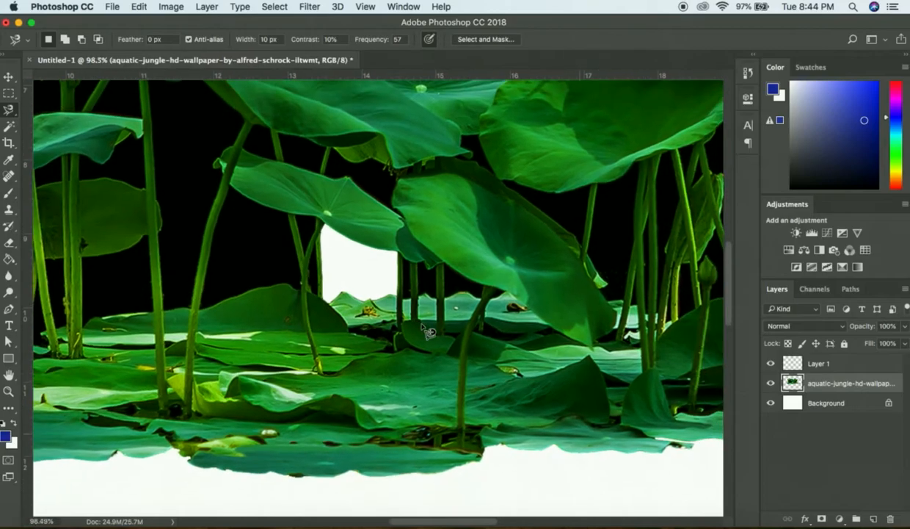
scroll(428, 332, "down", 2)
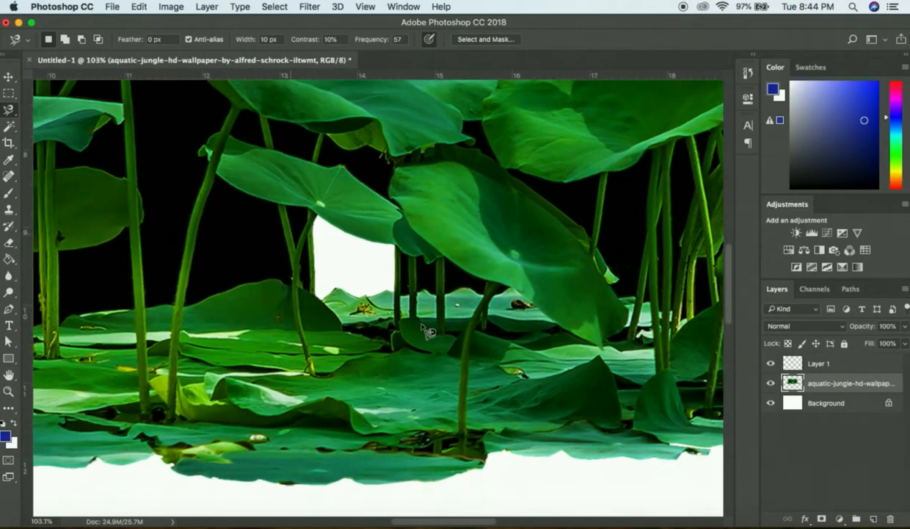
scroll(428, 332, "up", 3)
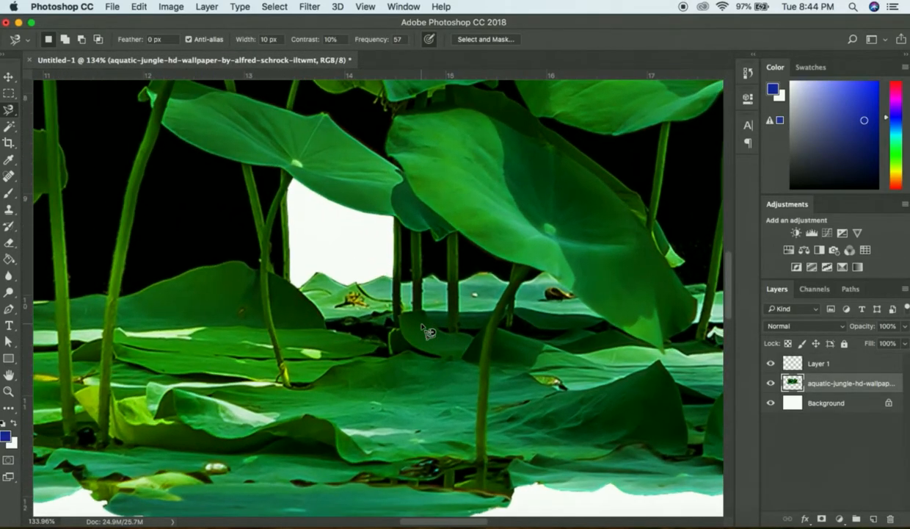
scroll(214, 234, "up", 3)
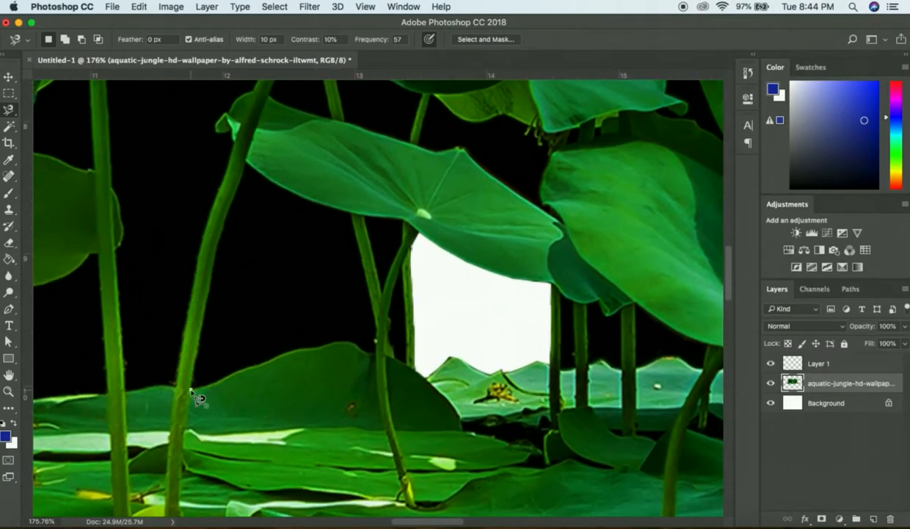
left_click(191, 390)
left_click(246, 160)
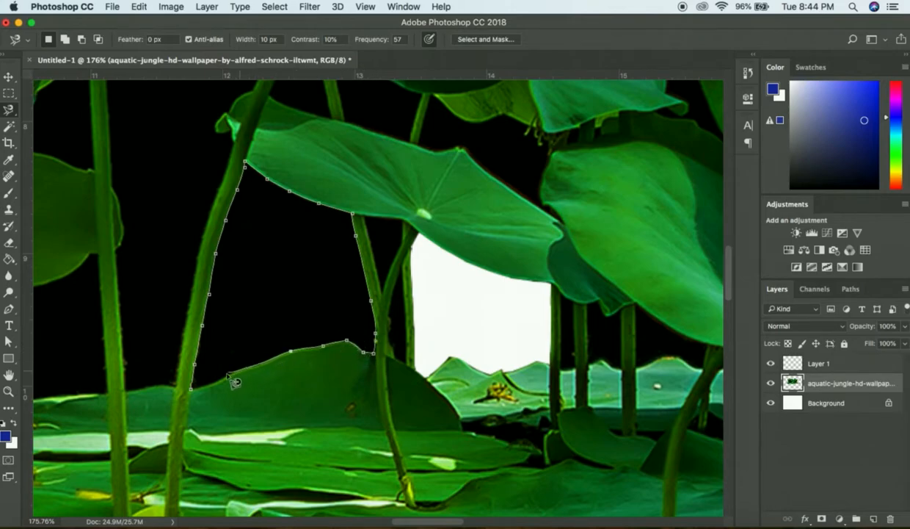
left_click(197, 399)
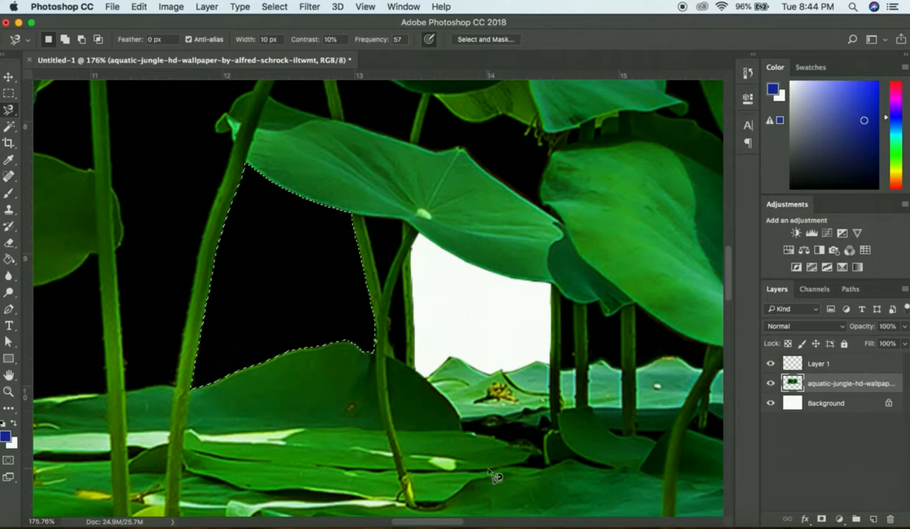
key("Delete")
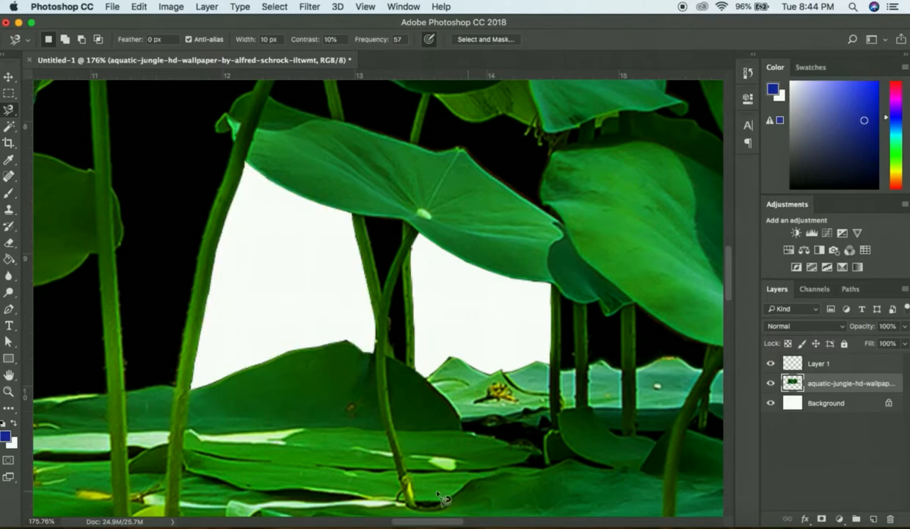
Step: View the whole cut-out, compare it with the original wallpaper in Preview, close the original and return to Photoshop
key("ctrl+minus")
scroll(464, 456, "down", 6)
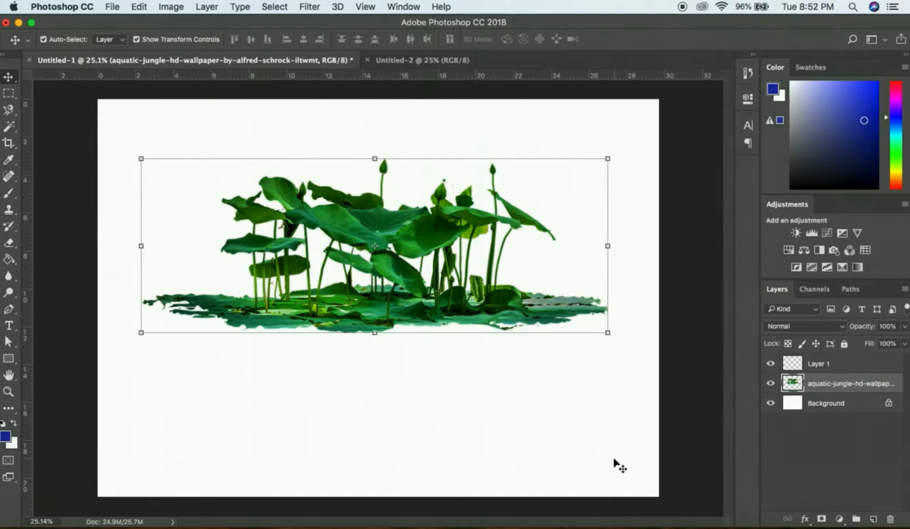
left_click(837, 522)
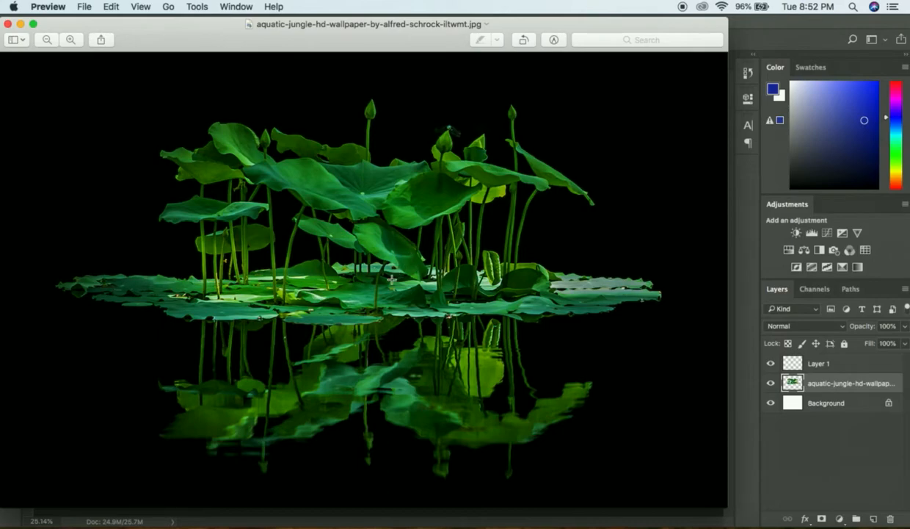
left_click(21, 24)
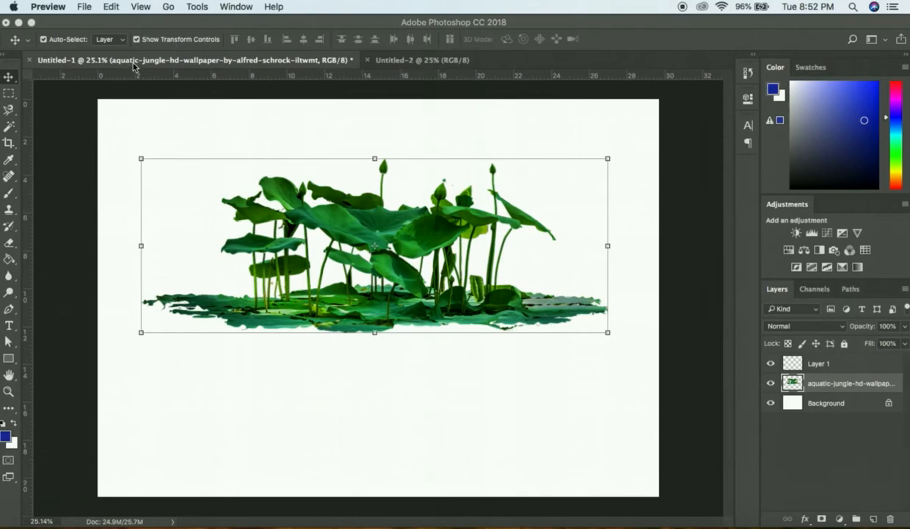
left_click(72, 25)
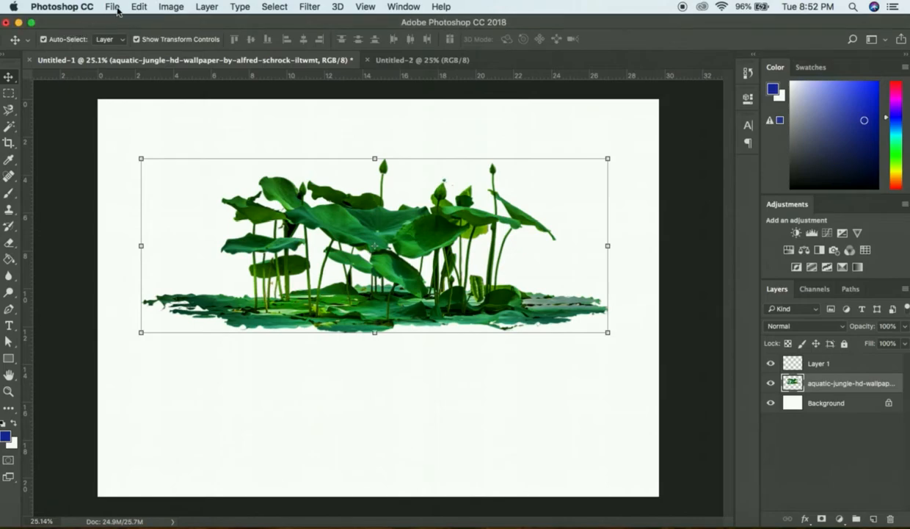
Step: Save a JPEG copy named 12 in Documents at Maximum quality 12 with the Baseline (Standard) format, and deselect the plant layer
left_click(117, 8)
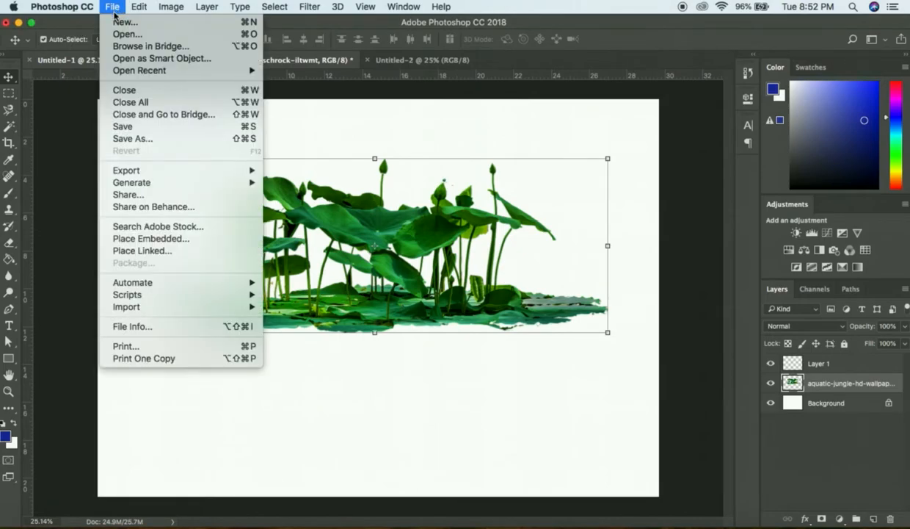
left_click(155, 139)
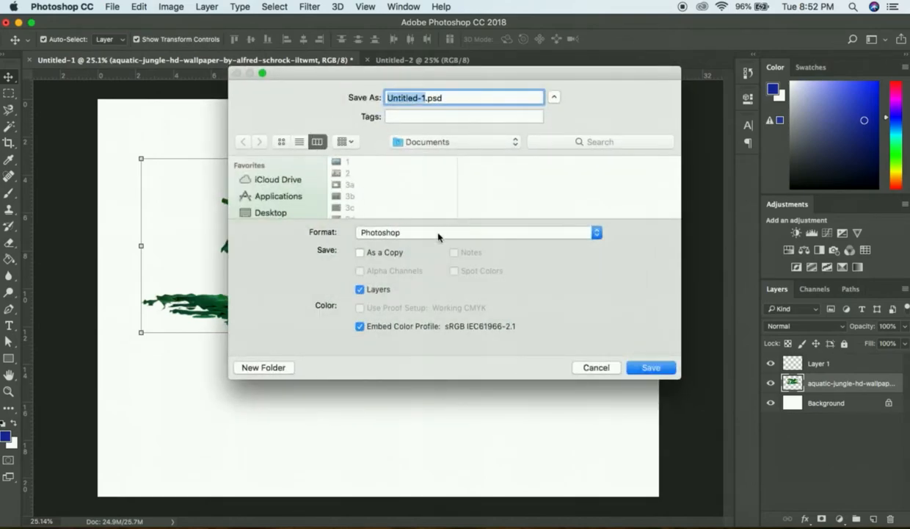
left_click(438, 233)
left_click(399, 307)
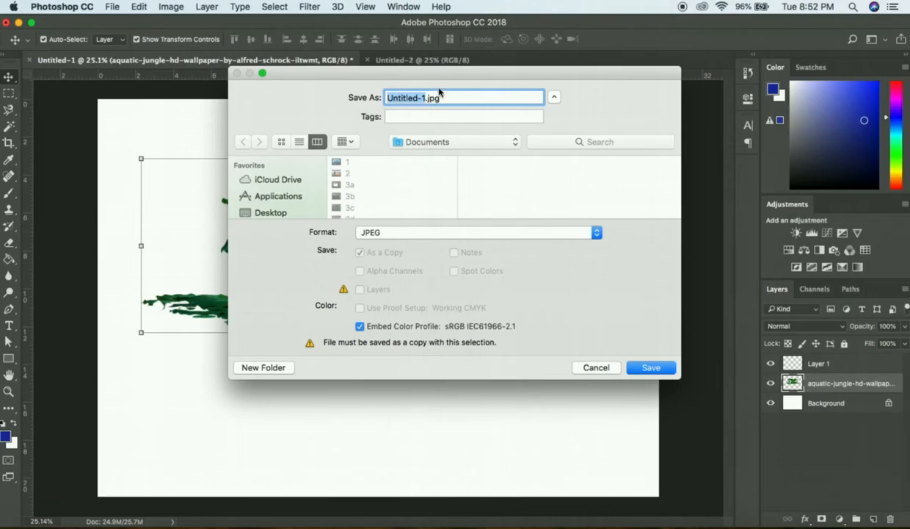
key("Return")
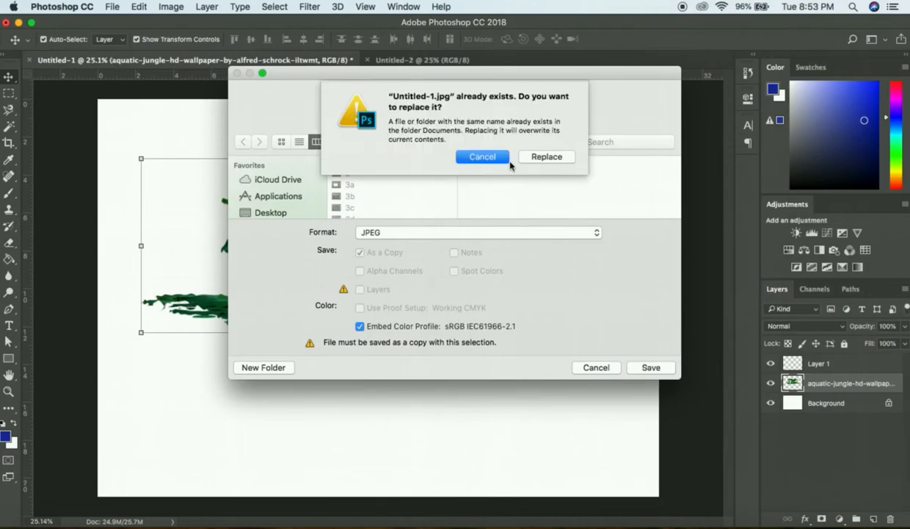
left_click(483, 156)
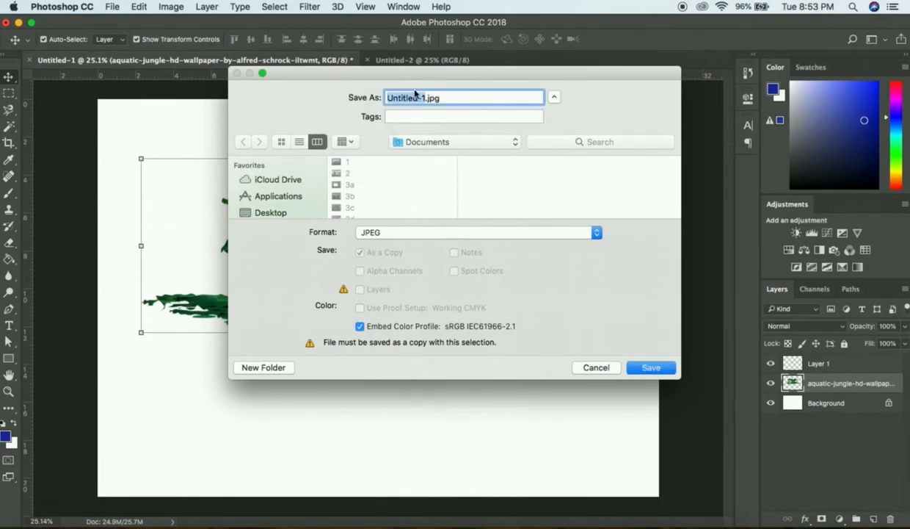
type("12")
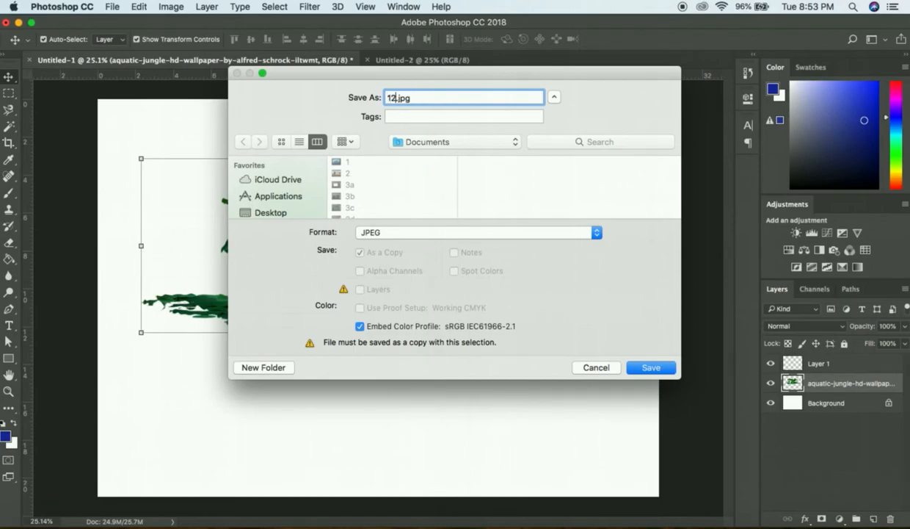
left_click(650, 368)
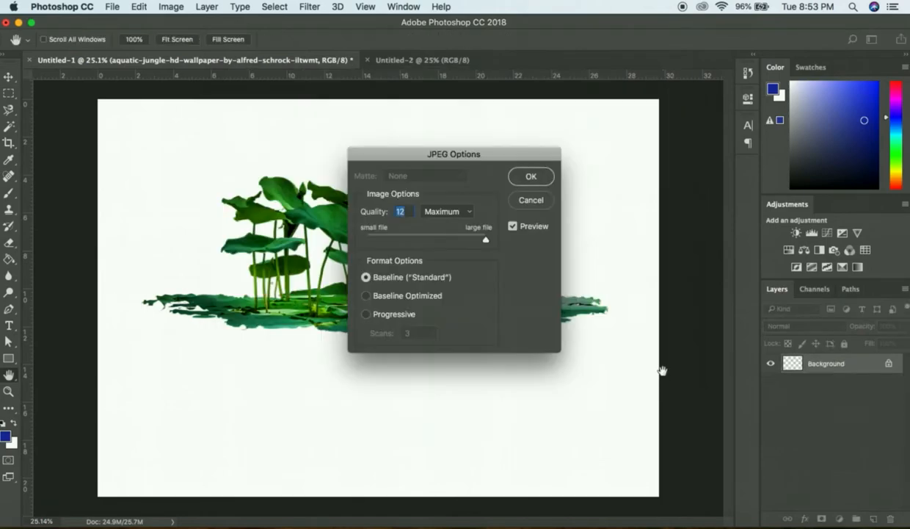
left_click(536, 179)
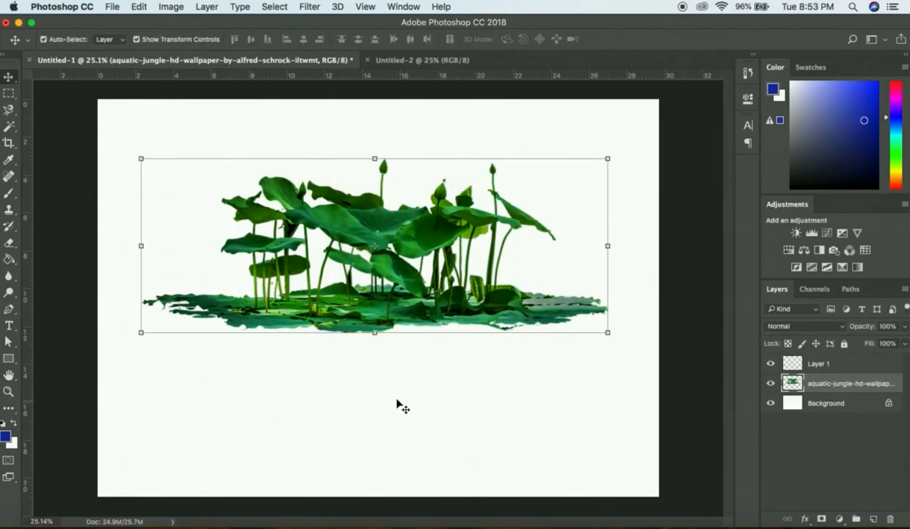
left_click(432, 390)
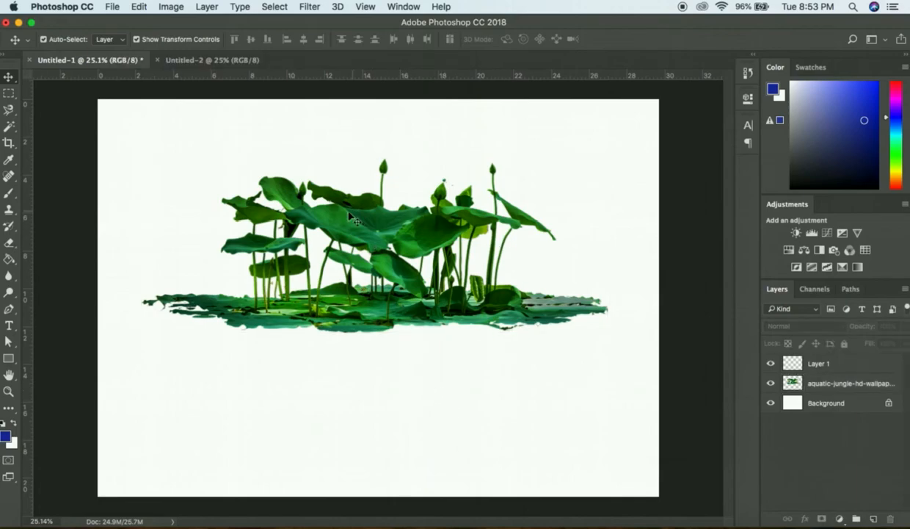